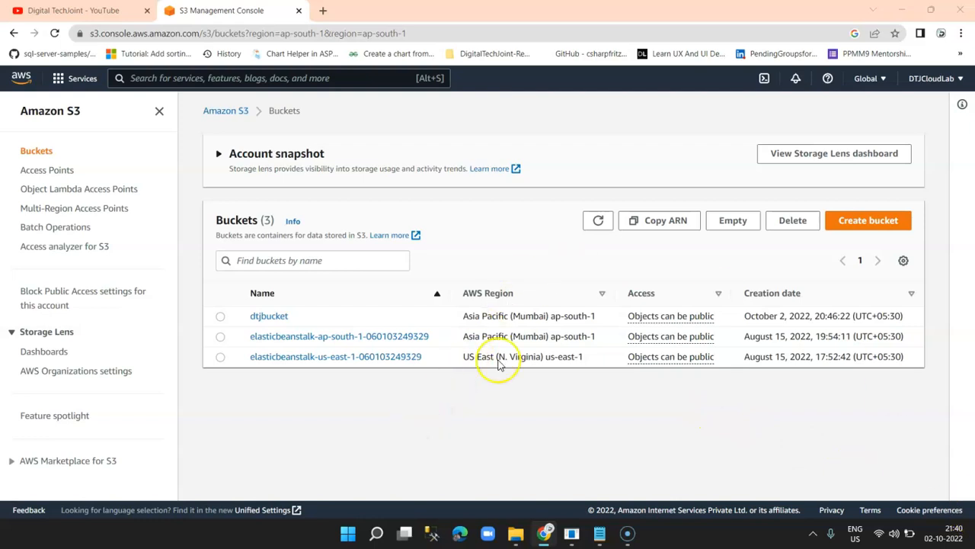
Start a new bucket and name it DigitalTechJointWeb.
{"action": "left_click", "coordinate": [871, 228]}
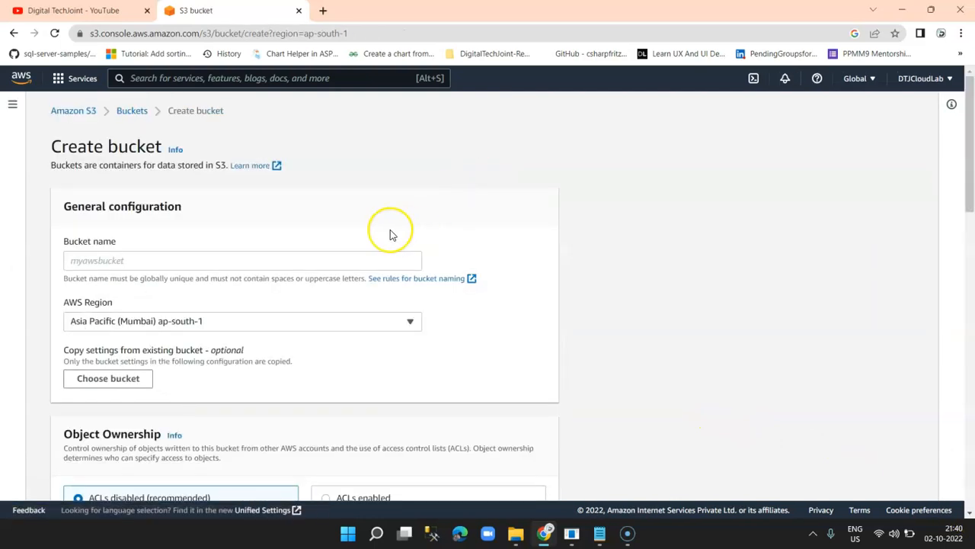
{"action": "left_click", "coordinate": [284, 266]}
{"action": "type", "text": "DigitalTe"}
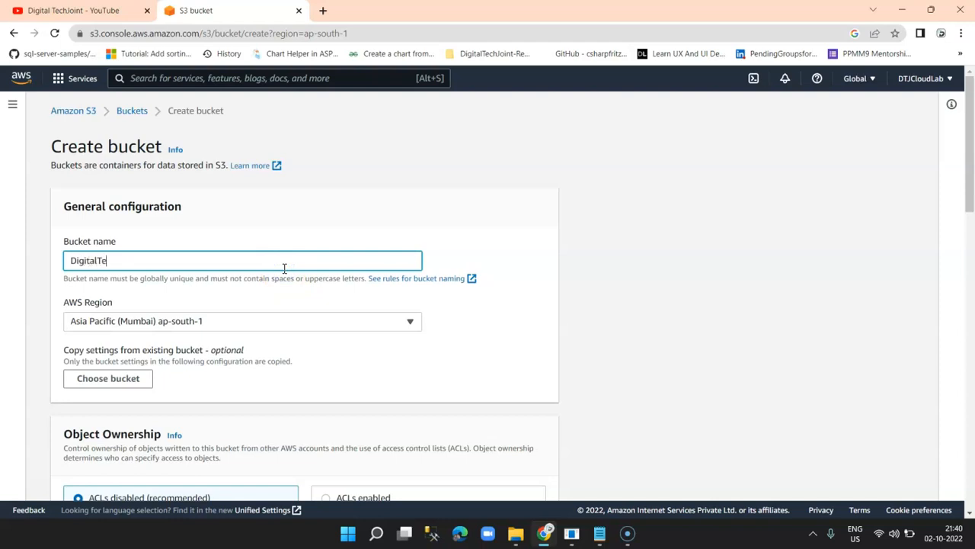
{"action": "type", "text": "chJointWebsite"}
{"action": "scroll", "coordinate": [372, 326], "scroll_direction": "down", "scroll_amount": 1}
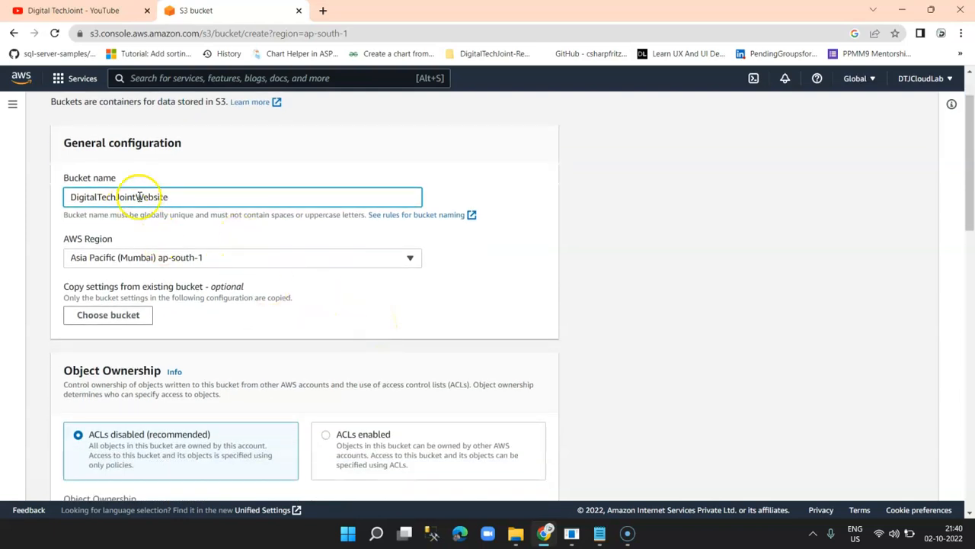
{"action": "double_click", "coordinate": [184, 200]}
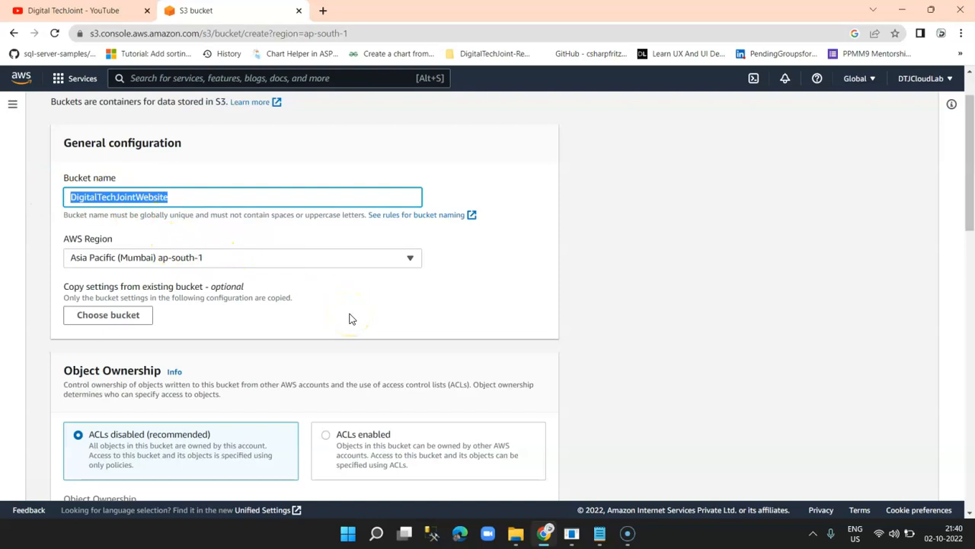
Enable ACLs, turn off Block all public access, and acknowledge the public-access risk.
{"action": "scroll", "coordinate": [349, 318], "scroll_direction": "down", "scroll_amount": 2}
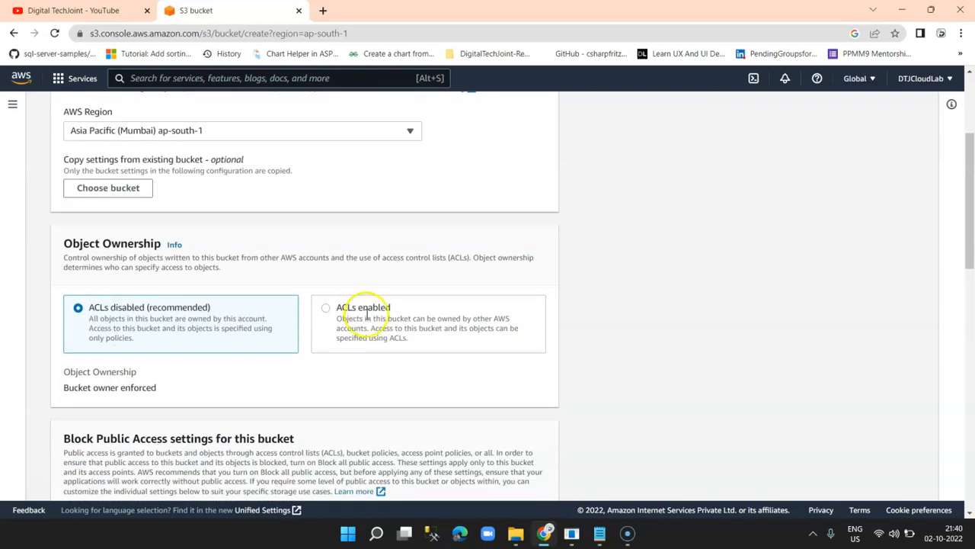
{"action": "left_click", "coordinate": [381, 310]}
{"action": "scroll", "coordinate": [383, 312], "scroll_direction": "down", "scroll_amount": 3}
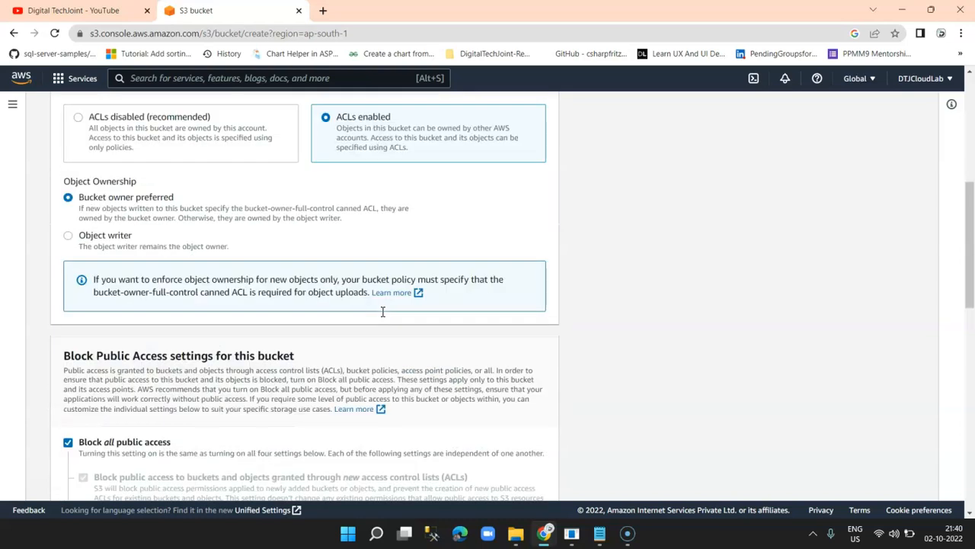
{"action": "scroll", "coordinate": [383, 316], "scroll_direction": "down", "scroll_amount": 4}
{"action": "left_click", "coordinate": [126, 190]}
{"action": "scroll", "coordinate": [279, 247], "scroll_direction": "down", "scroll_amount": 5}
{"action": "left_click", "coordinate": [106, 157]}
{"action": "scroll", "coordinate": [388, 365], "scroll_direction": "down", "scroll_amount": 2}
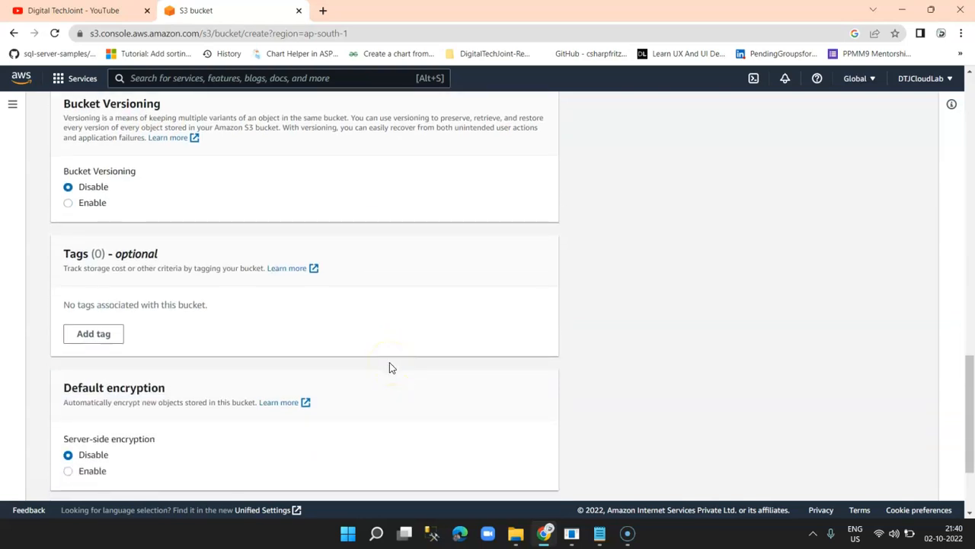
{"action": "scroll", "coordinate": [389, 365], "scroll_direction": "up", "scroll_amount": 2}
{"action": "scroll", "coordinate": [276, 364], "scroll_direction": "down", "scroll_amount": 4}
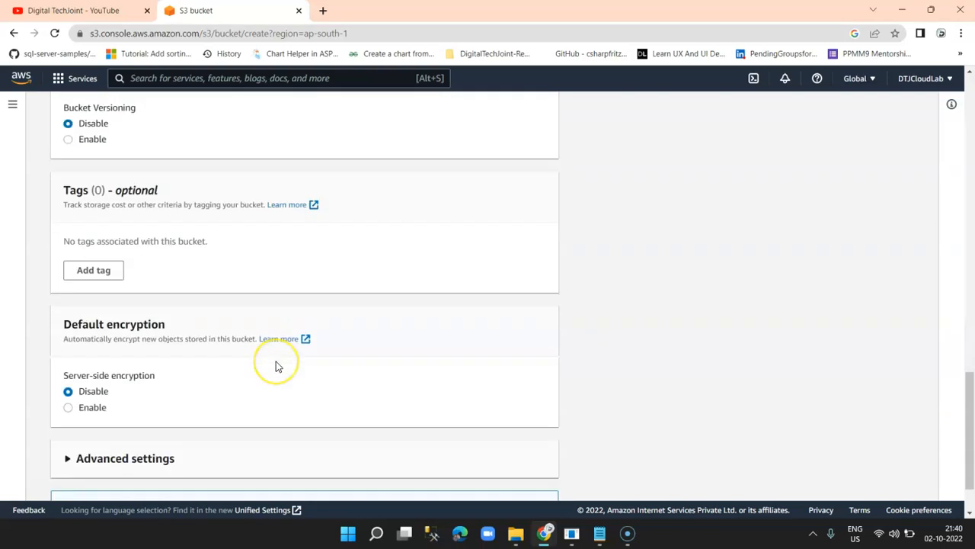
Try to create the bucket twice; the mixed-case name is rejected.
{"action": "left_click", "coordinate": [525, 490]}
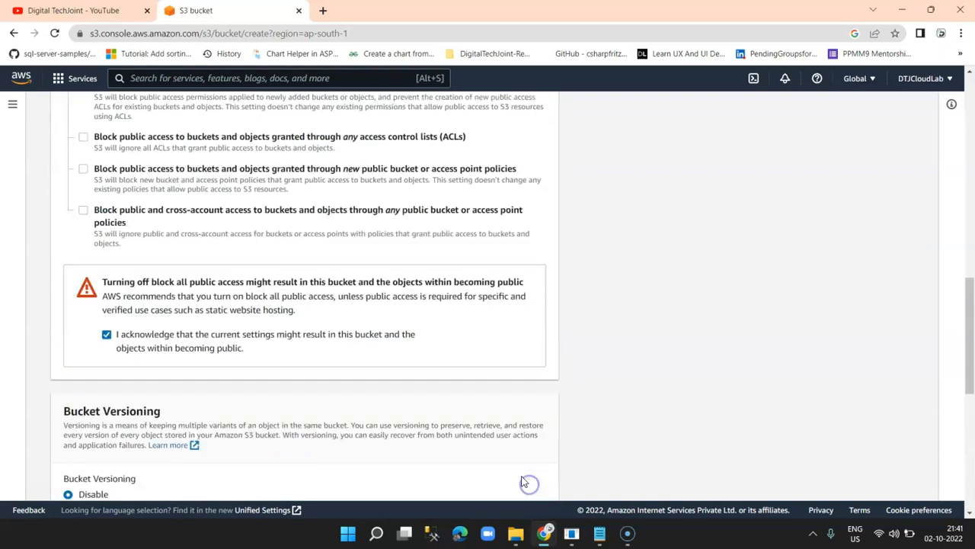
{"action": "left_click", "coordinate": [203, 260]}
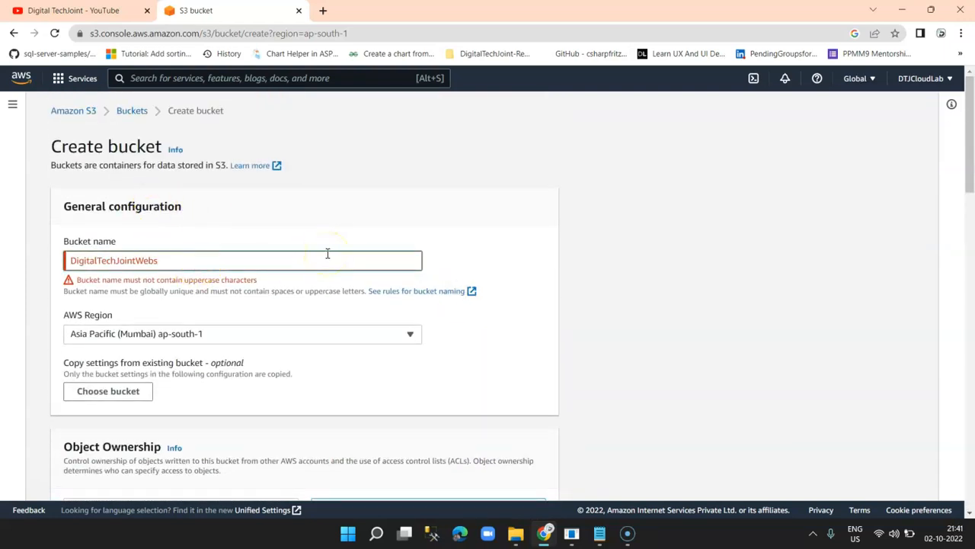
{"action": "scroll", "coordinate": [370, 322], "scroll_direction": "down", "scroll_amount": 15}
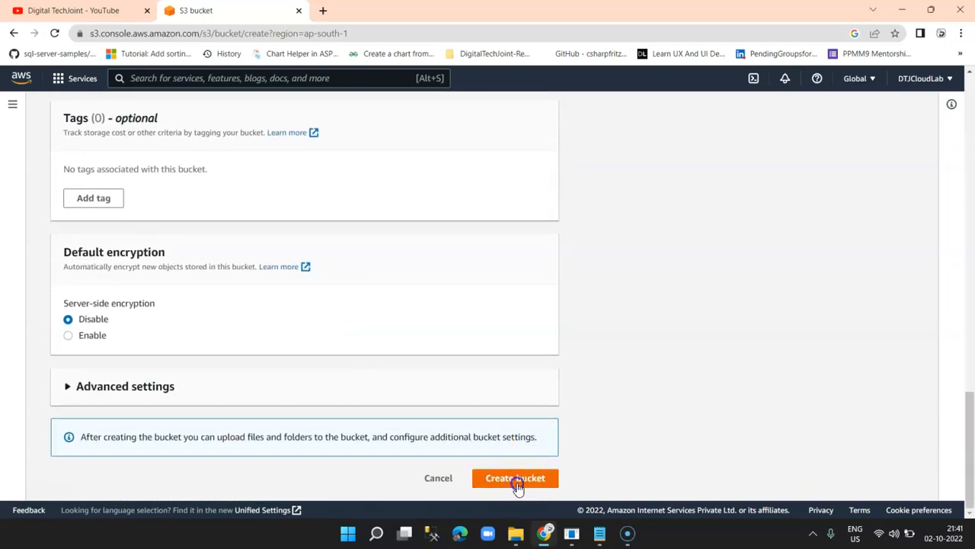
{"action": "left_click", "coordinate": [517, 480]}
Retry creating the bucket with the rejected name once more.
{"action": "left_click", "coordinate": [191, 264]}
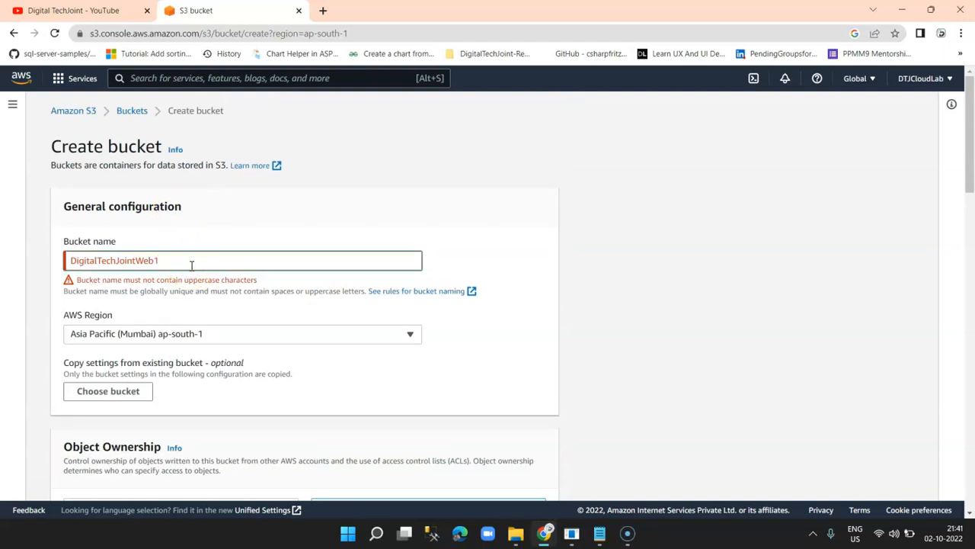
{"action": "scroll", "coordinate": [236, 320], "scroll_direction": "down", "scroll_amount": 3}
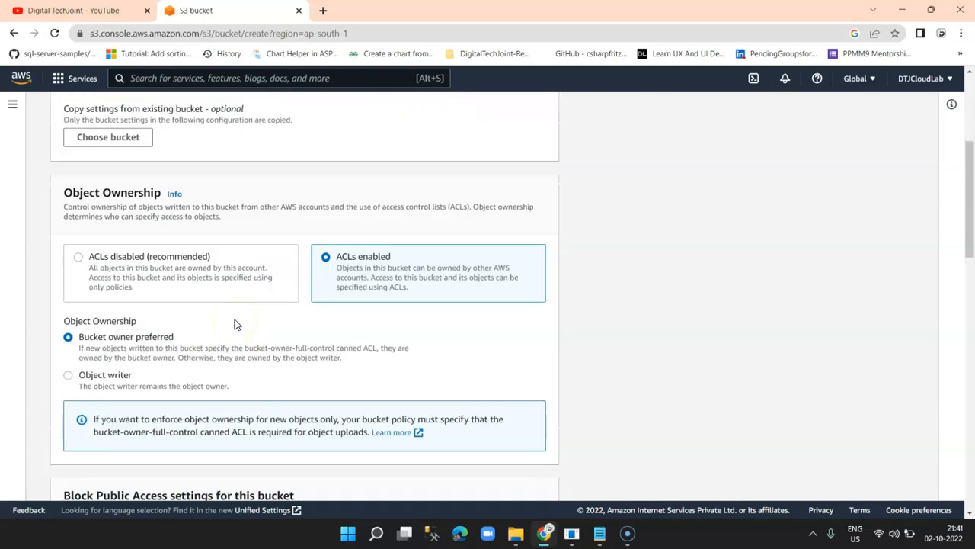
{"action": "scroll", "coordinate": [238, 326], "scroll_direction": "down", "scroll_amount": 10}
{"action": "left_click", "coordinate": [518, 473]}
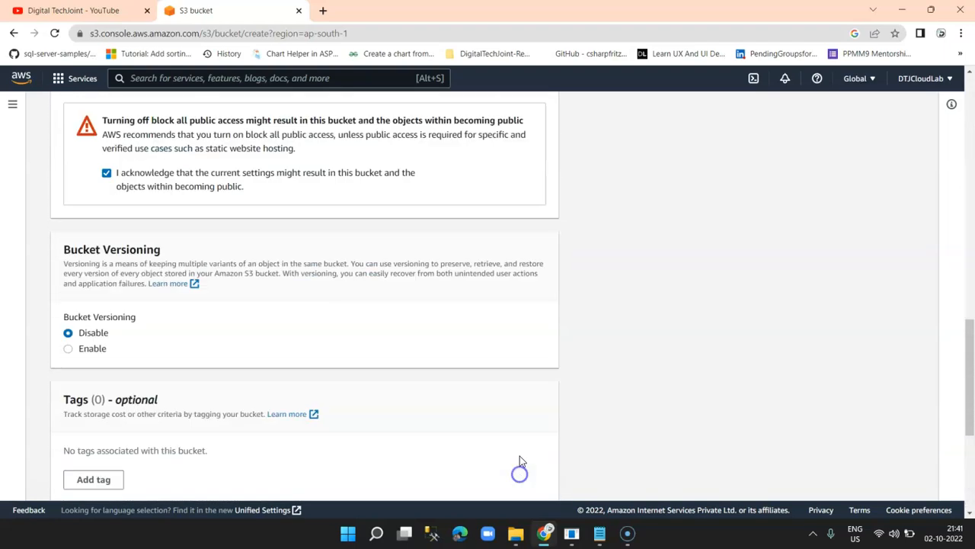
{"action": "scroll", "coordinate": [431, 325], "scroll_direction": "up", "scroll_amount": 3}
Replace the name with lowercase digitaltechjointwebsite and create the bucket.
{"action": "left_click", "coordinate": [223, 261]}
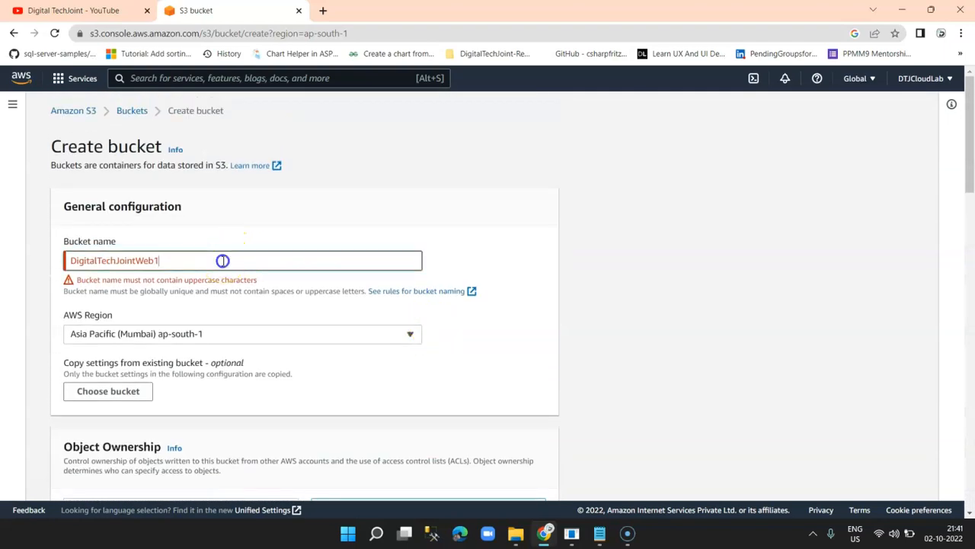
{"action": "key", "text": "BackSpace"}
{"action": "key", "text": "BackSpace"}
{"action": "key", "text": "BackSpace"}
{"action": "key", "text": "BackSpace"}
{"action": "key", "text": "BackSpace"}
{"action": "key", "text": "BackSpace"}
{"action": "key", "text": "BackSpace"}
{"action": "key", "text": "BackSpace"}
{"action": "key", "text": "BackSpace"}
{"action": "key", "text": "BackSpace"}
{"action": "key", "text": "BackSpace"}
{"action": "key", "text": "BackSpace"}
{"action": "key", "text": "BackSpace"}
{"action": "key", "text": "BackSpace"}
{"action": "key", "text": "BackSpace"}
{"action": "key", "text": "BackSpace"}
{"action": "key", "text": "BackSpace"}
{"action": "key", "text": "BackSpace"}
{"action": "type", "text": "DT"}
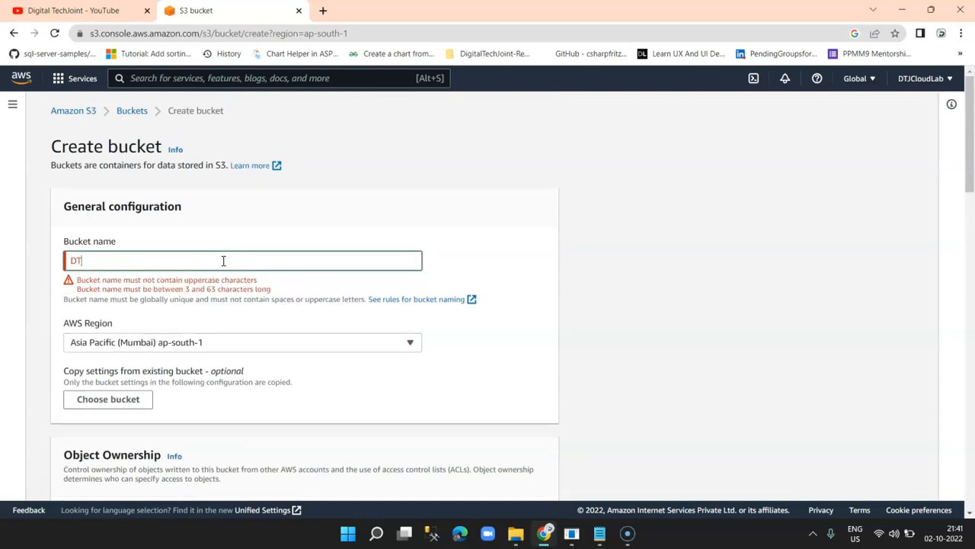
{"action": "type", "text": "JWebsite"}
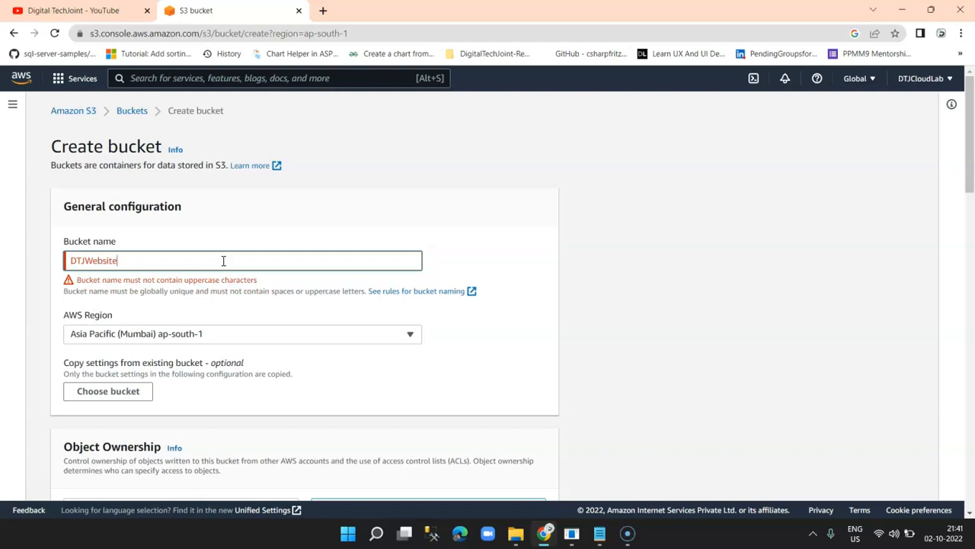
{"action": "scroll", "coordinate": [508, 390], "scroll_direction": "down", "scroll_amount": 5}
{"action": "scroll", "coordinate": [507, 388], "scroll_direction": "up", "scroll_amount": 5}
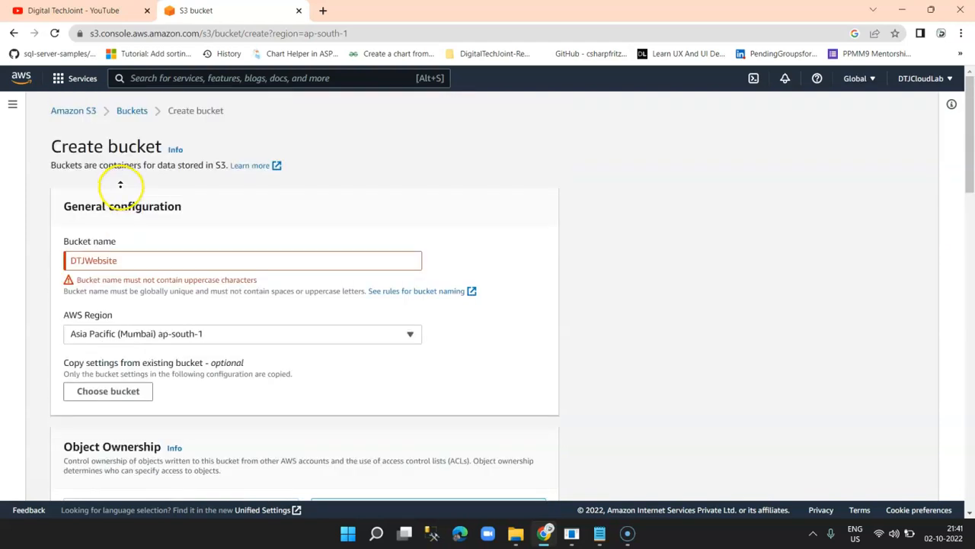
{"action": "left_click_drag", "start_coordinate": [125, 260], "coordinate": [45, 264]}
{"action": "type", "text": "digita"}
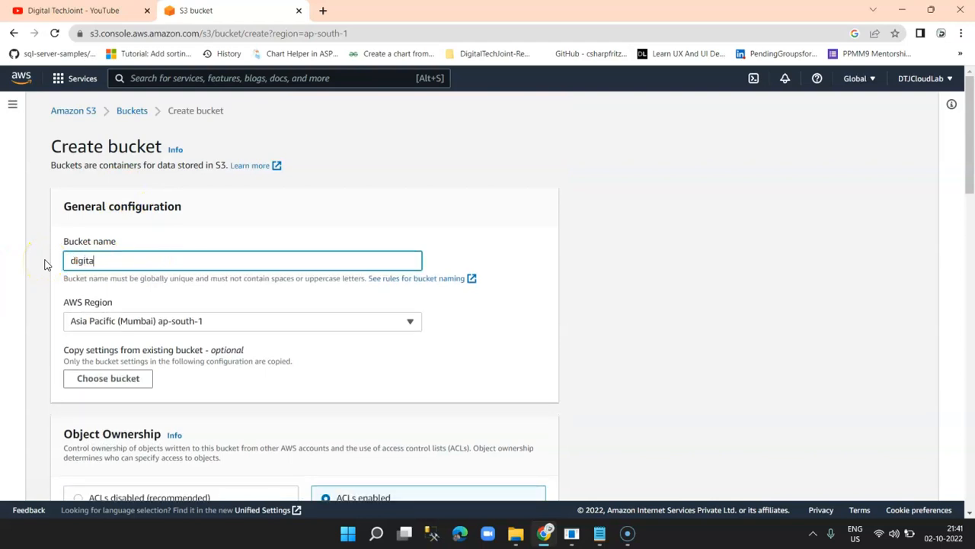
{"action": "type", "text": "ltechjointwebsite"}
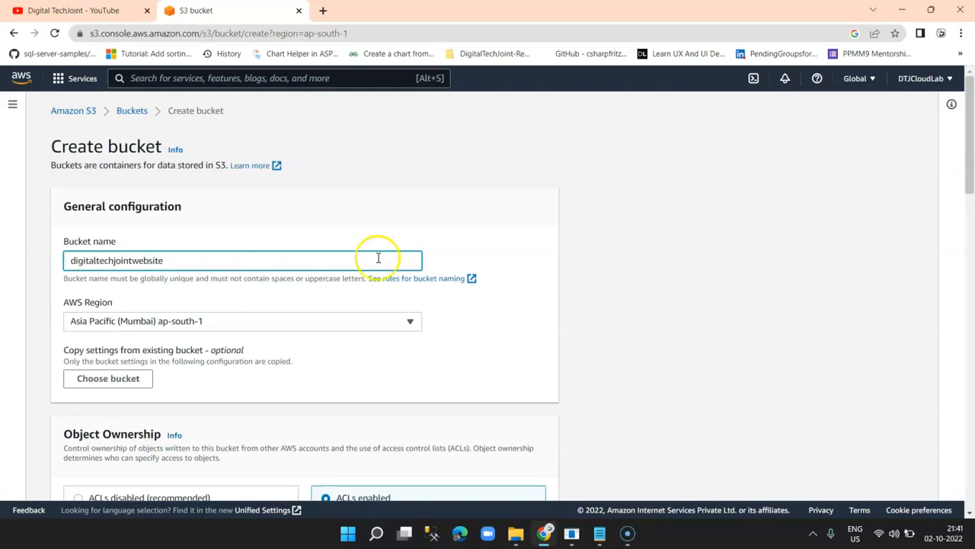
{"action": "scroll", "coordinate": [458, 259], "scroll_direction": "down", "scroll_amount": 20}
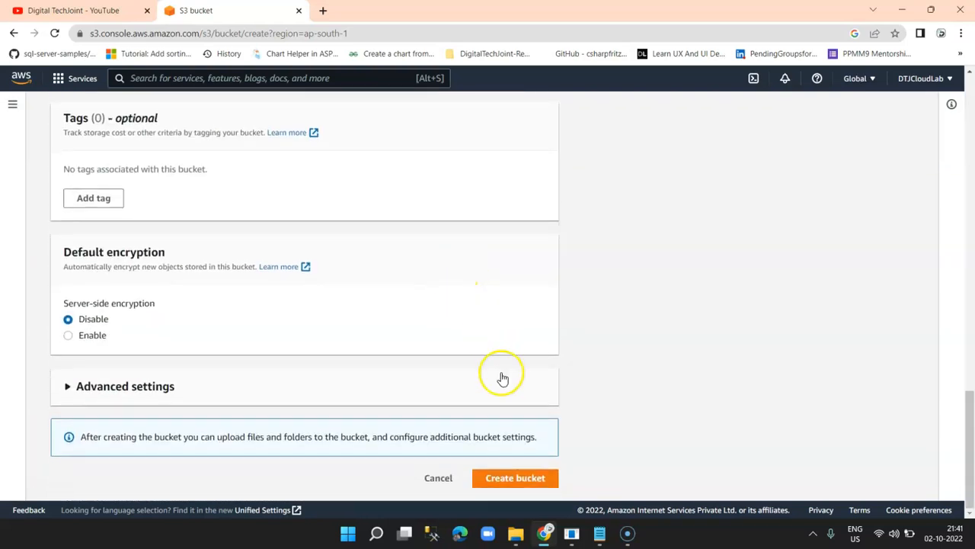
{"action": "left_click", "coordinate": [519, 485]}
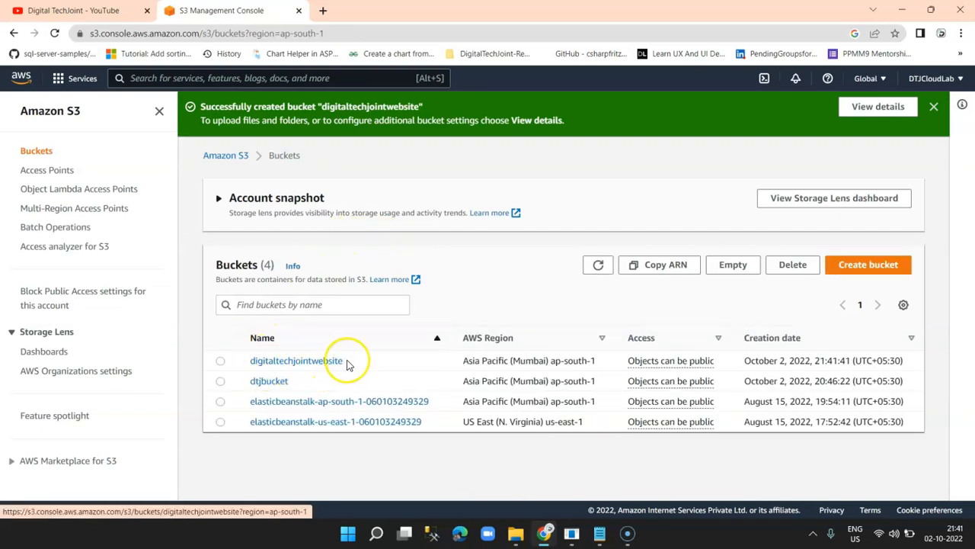
Select the digitaltechjointwebsite bucket name text in the bucket list.
{"action": "left_click_drag", "start_coordinate": [343, 360], "coordinate": [251, 371]}
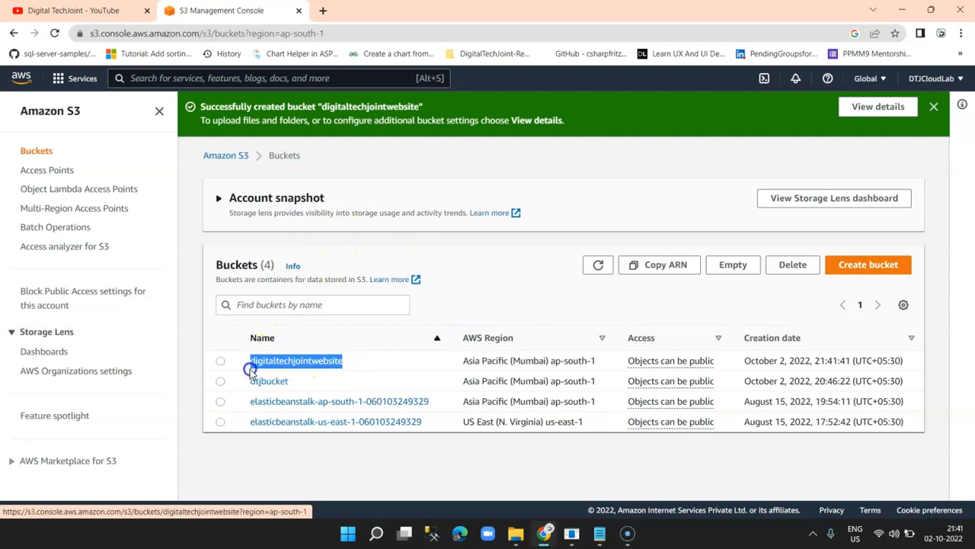
{"action": "left_click", "coordinate": [360, 370]}
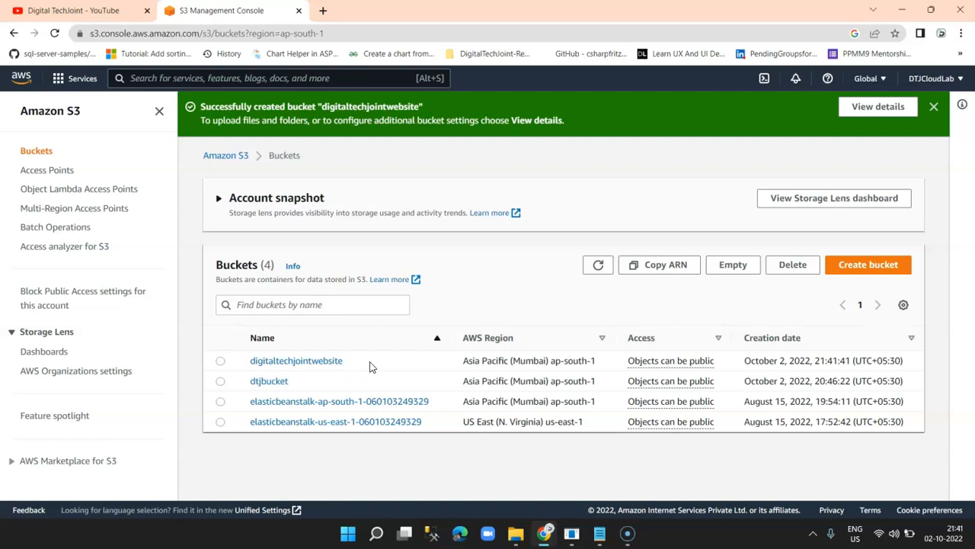
{"action": "left_click_drag", "start_coordinate": [359, 366], "coordinate": [251, 366]}
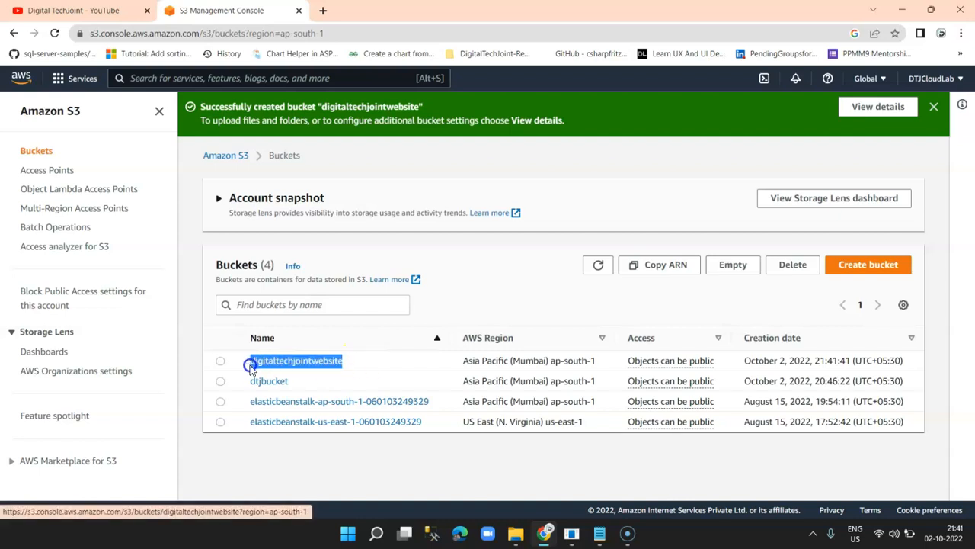
{"action": "left_click", "coordinate": [399, 370]}
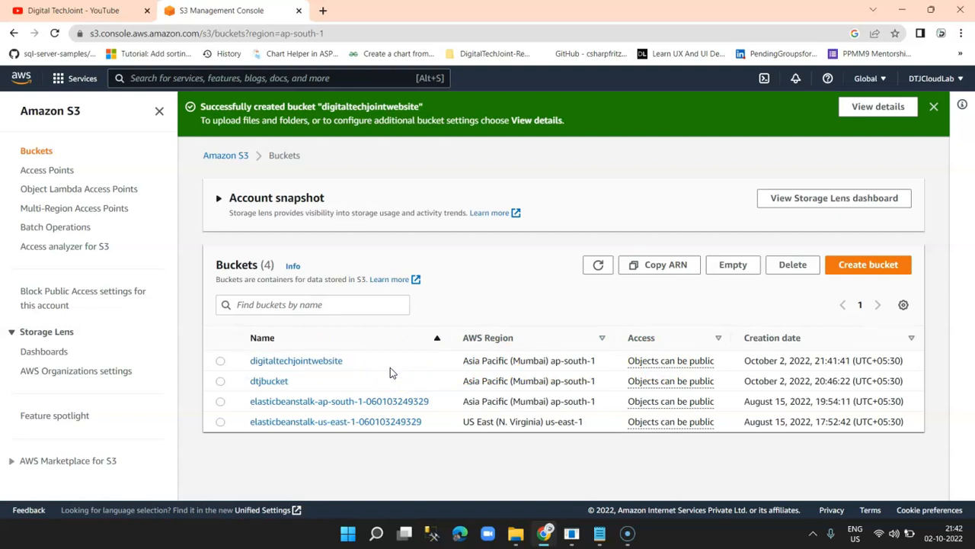
Inside digitaltechjointwebsite, create a folder named website and open it.
{"action": "left_click", "coordinate": [301, 364]}
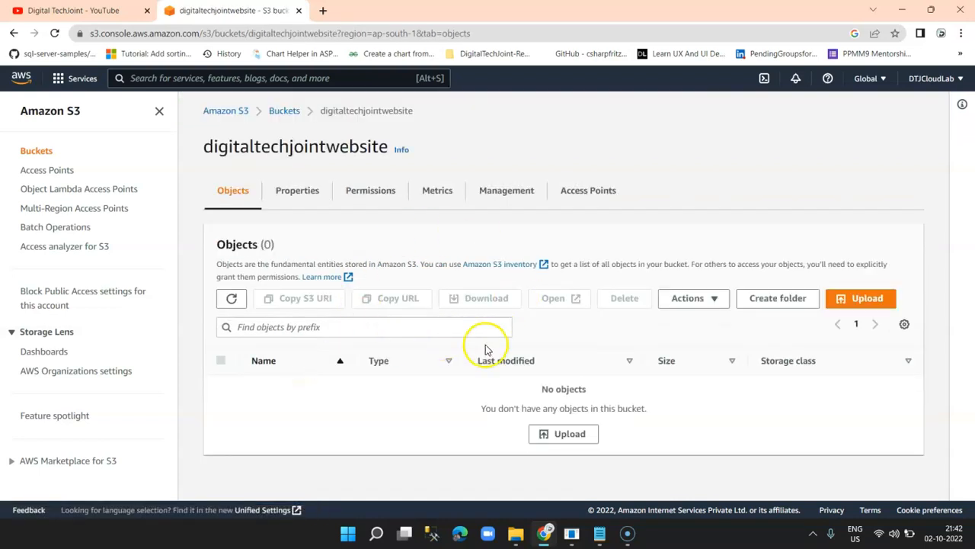
{"action": "left_click", "coordinate": [777, 298]}
{"action": "type", "text": "We"}
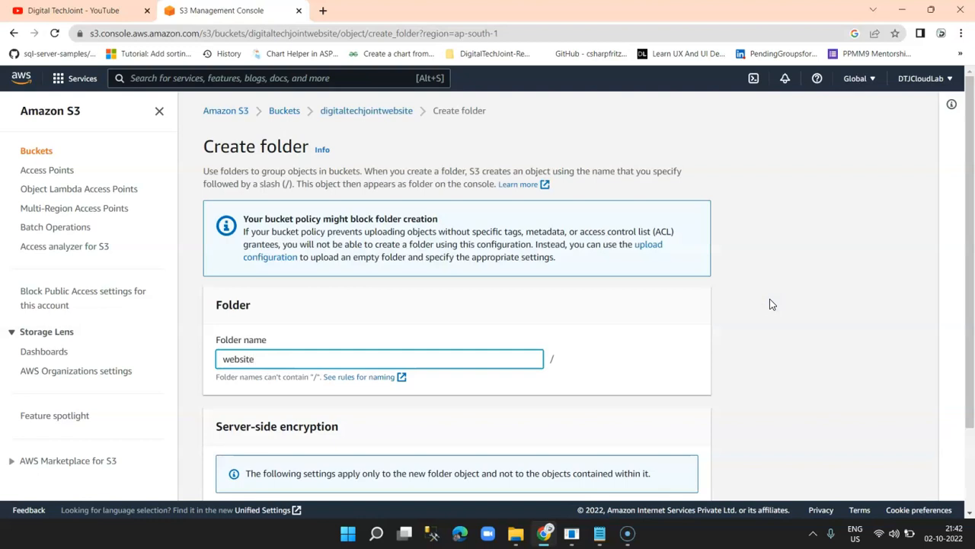
{"action": "scroll", "coordinate": [769, 304], "scroll_direction": "down", "scroll_amount": 2}
{"action": "left_click", "coordinate": [668, 475]}
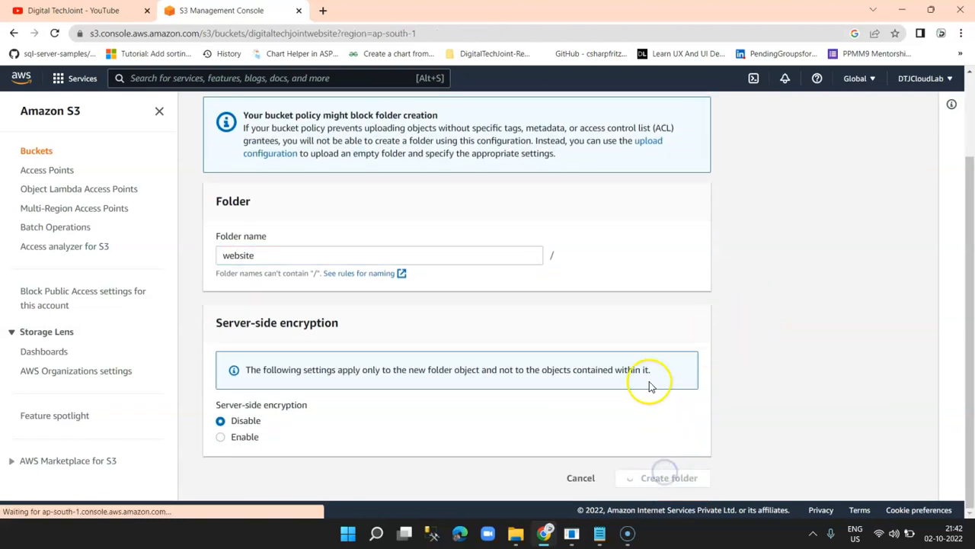
{"action": "left_click", "coordinate": [276, 433]}
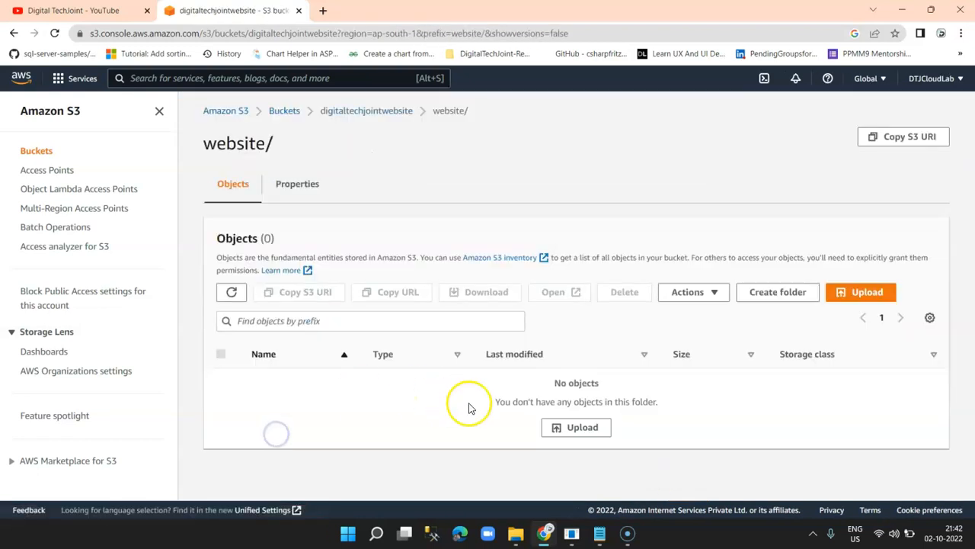
In the local AWS > S3 folder, create and open a new folder named website.
{"action": "left_click", "coordinate": [516, 532]}
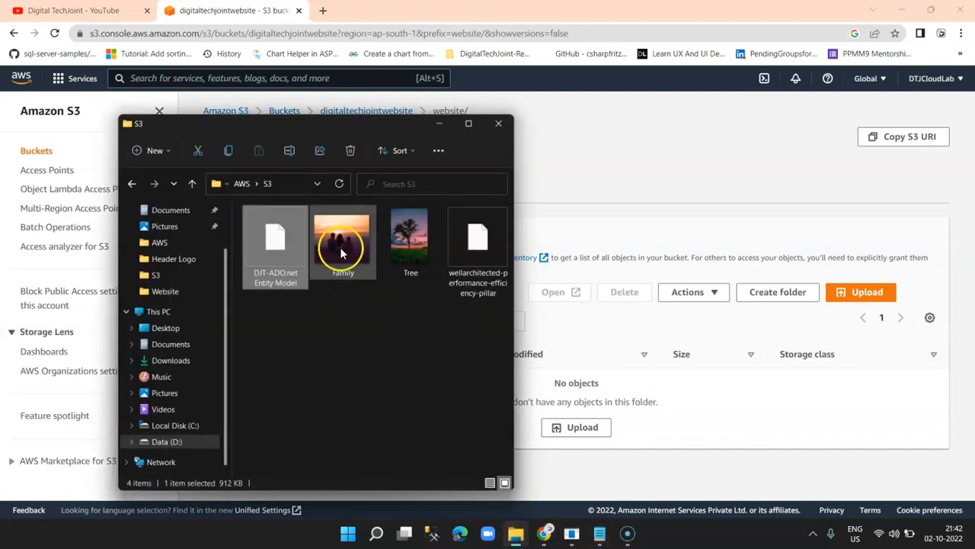
{"action": "left_click", "coordinate": [132, 183]}
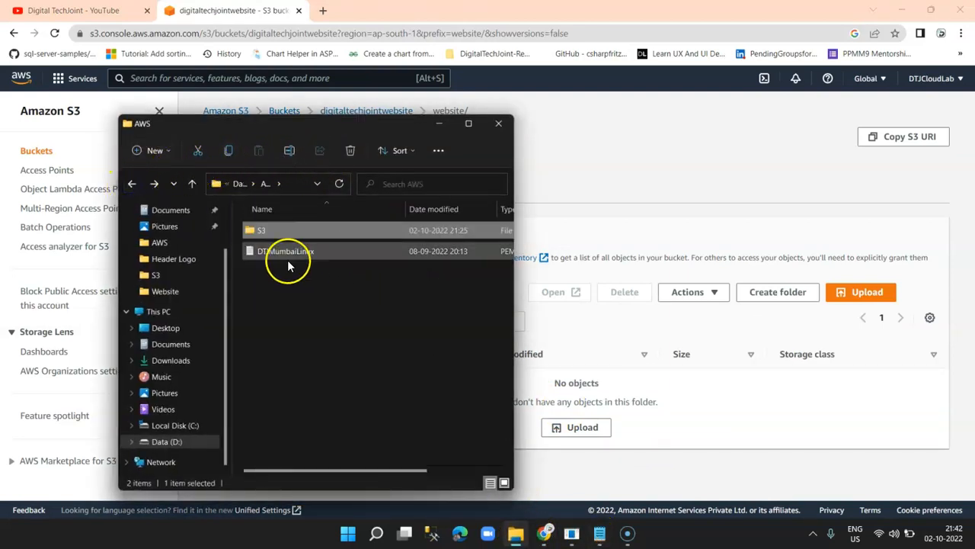
{"action": "double_click", "coordinate": [272, 229]}
{"action": "right_click", "coordinate": [337, 326]}
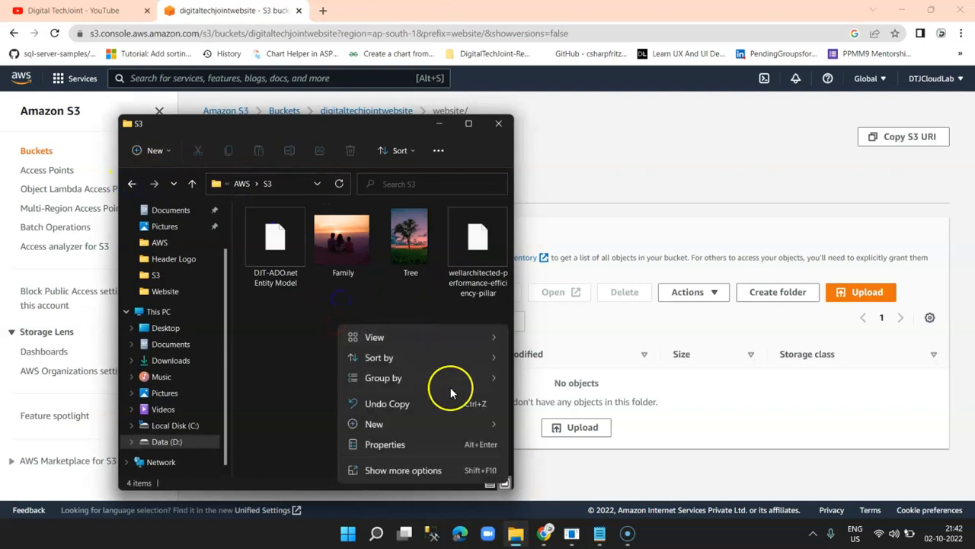
{"action": "mouse_move", "coordinate": [402, 426]}
{"action": "left_click", "coordinate": [550, 200]}
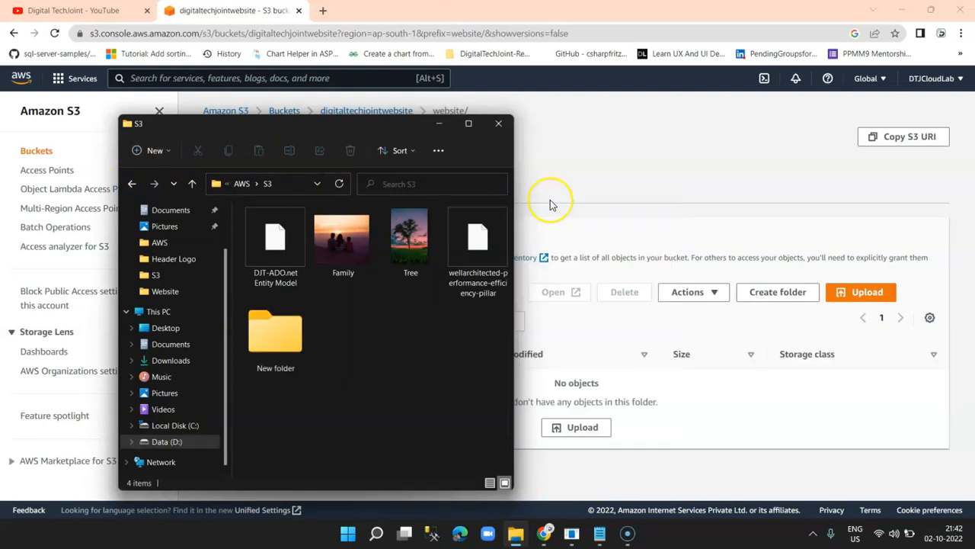
{"action": "type", "text": "w"}
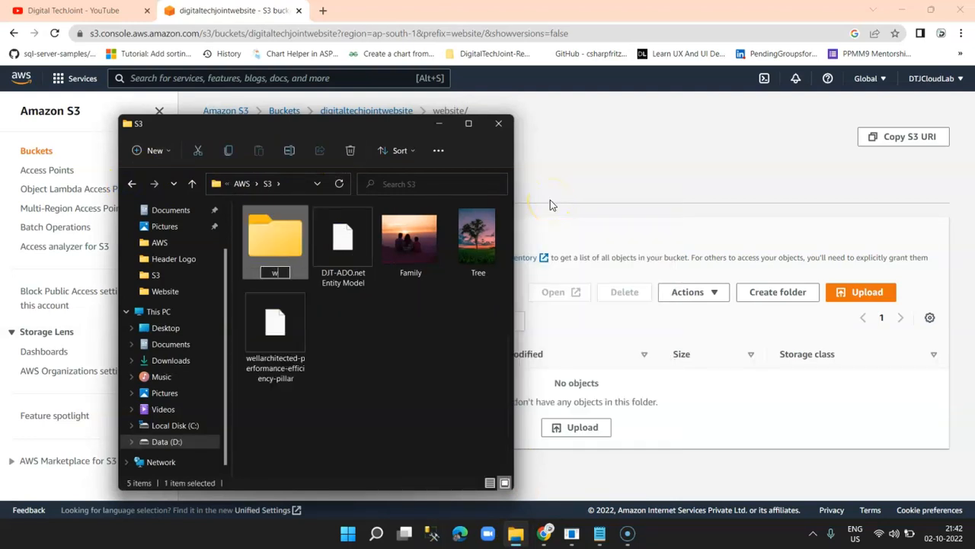
{"action": "type", "text": "ebsite"}
{"action": "key", "text": "Return"}
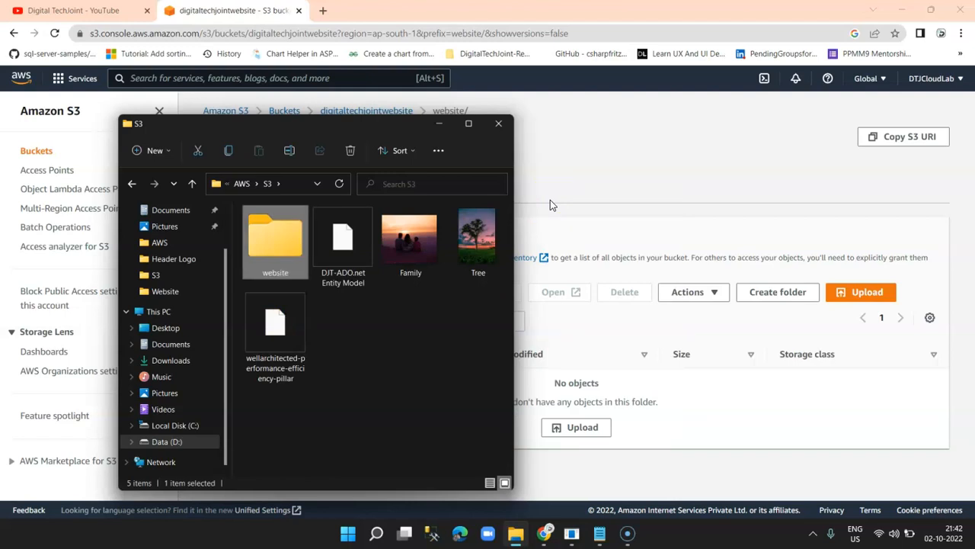
{"action": "key", "text": "Return"}
{"action": "key", "text": "super"}
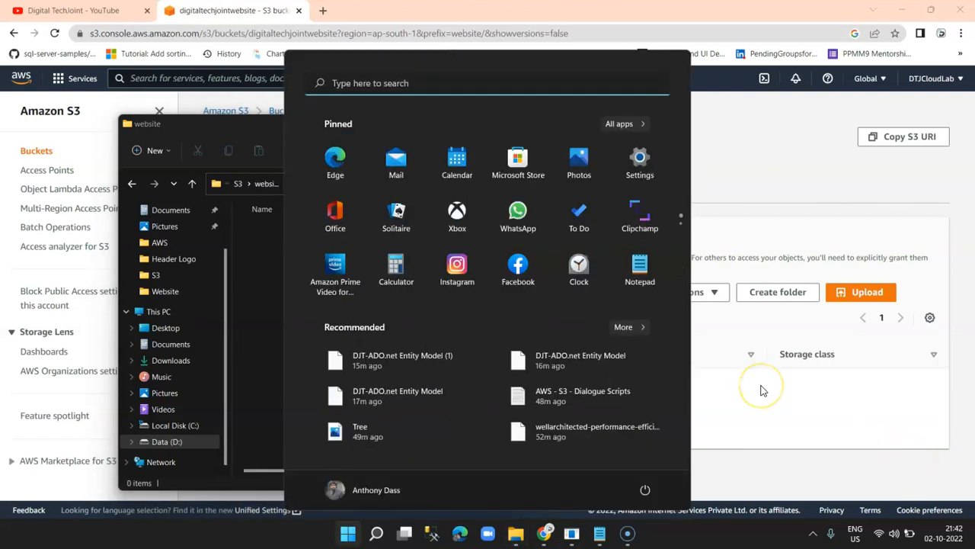
Launch Notepad and write the <html> skeleton with an empty <head></head> section.
{"action": "type", "text": "notepad"}
{"action": "key", "text": "Return"}
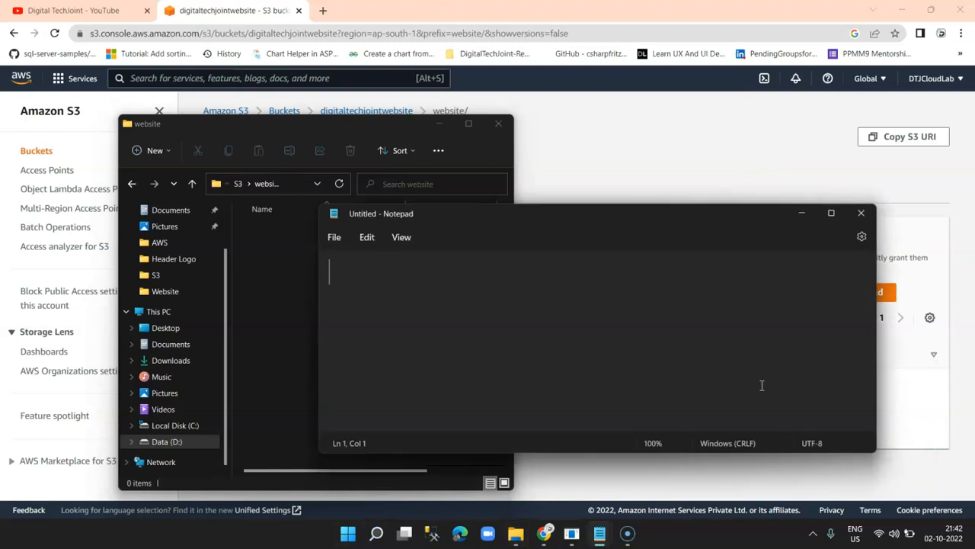
{"action": "type", "text": "<h"}
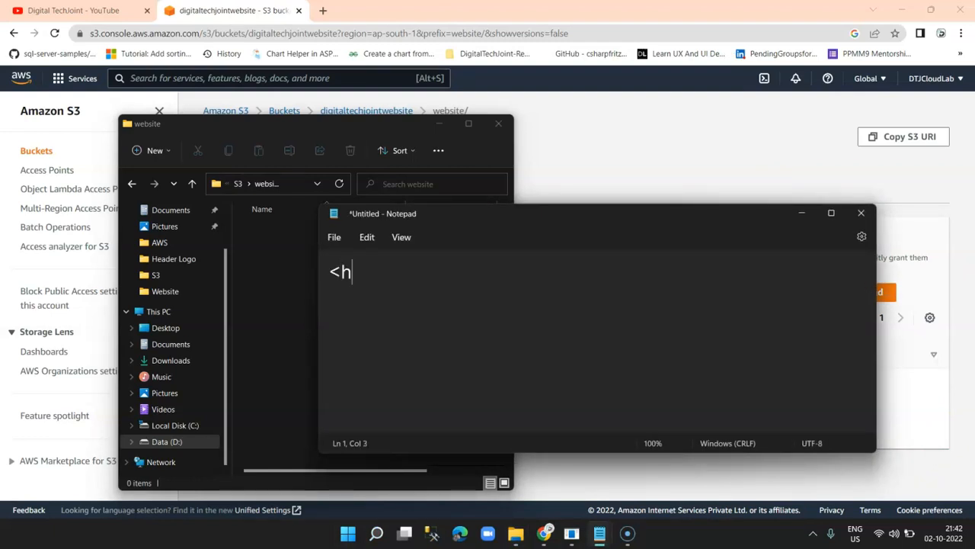
{"action": "type", "text": "tml>"}
{"action": "key", "text": "Return"}
{"action": "type", "text": "</h"}
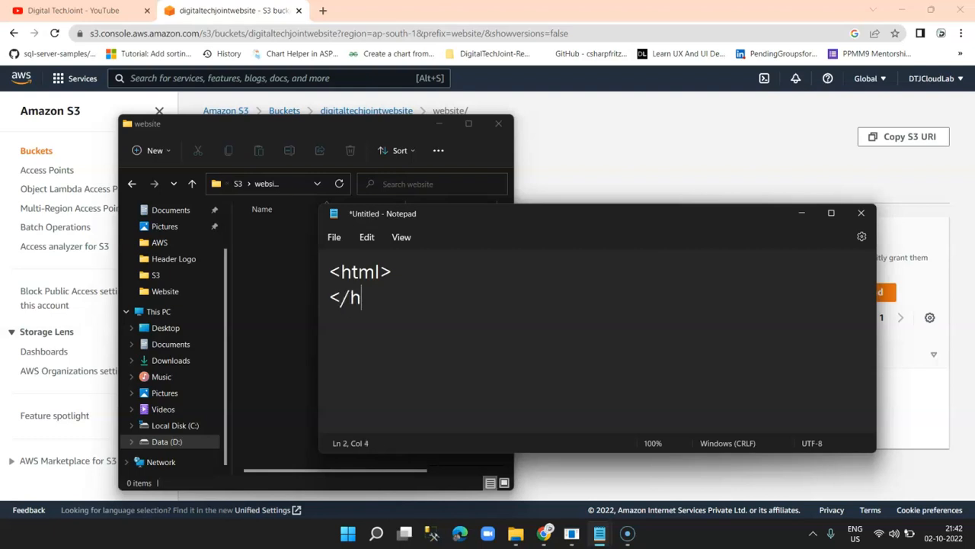
{"action": "type", "text": "tml>"}
{"action": "key", "text": "Home"}
{"action": "key", "text": "Return"}
{"action": "key", "text": "Up"}
{"action": "type", "text": "<hea"}
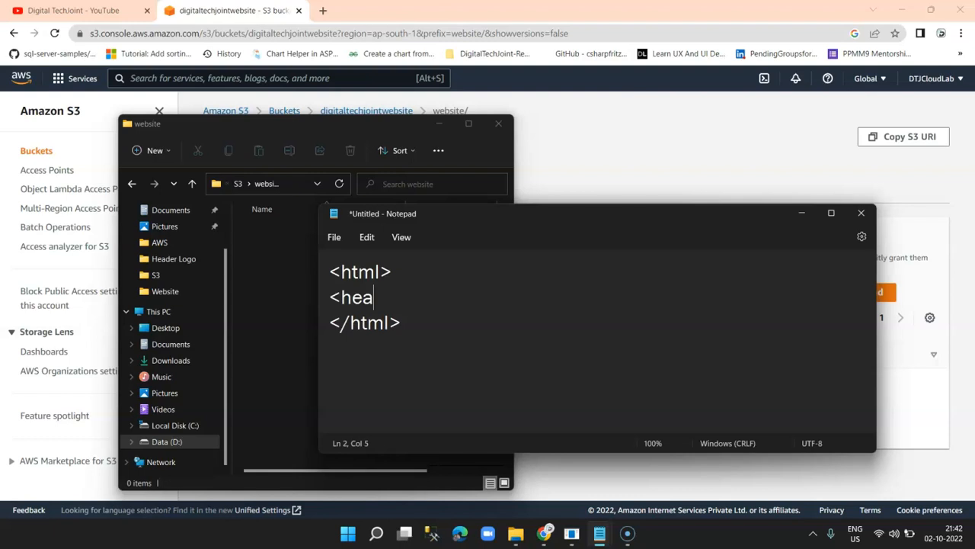
{"action": "type", "text": "d></head>"}
{"action": "key", "text": "Return"}
Add <body></body> tags with a <br/> line break inside.
{"action": "type", "text": "<body>"}
{"action": "key", "text": "Return"}
{"action": "type", "text": "<b"}
{"action": "key", "text": "BackSpace"}
{"action": "type", "text": "/body>"}
{"action": "key", "text": "Up"}
{"action": "key", "text": "Return"}
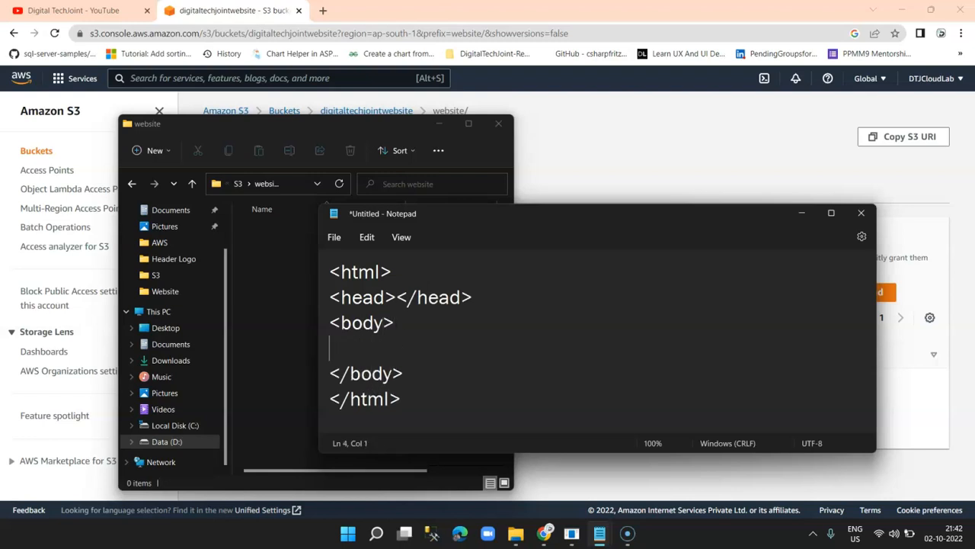
{"action": "type", "text": "<p>"}
{"action": "key", "text": "Return"}
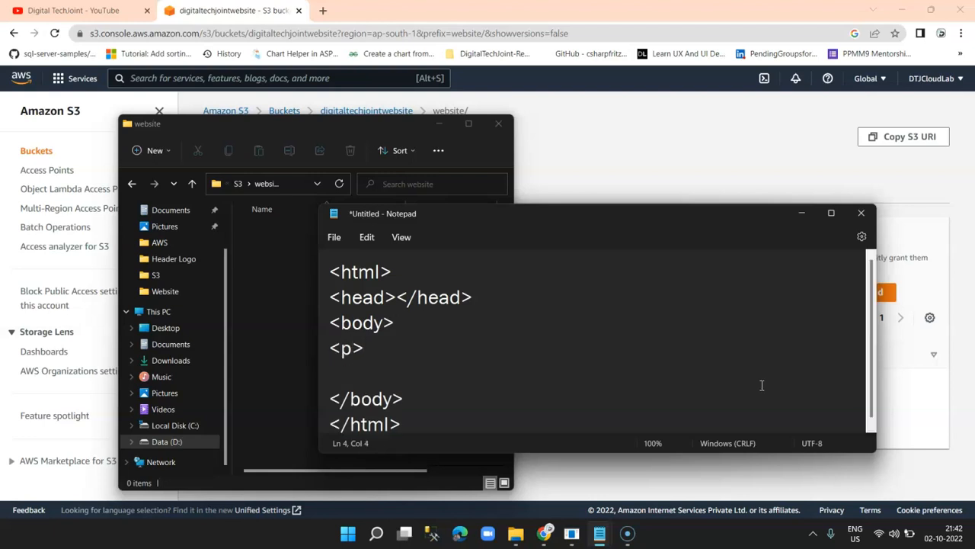
{"action": "key", "text": "BackSpace"}
{"action": "key", "text": "BackSpace"}
{"action": "key", "text": "BackSpace"}
{"action": "type", "text": "br/>"}
{"action": "key", "text": "Return"}
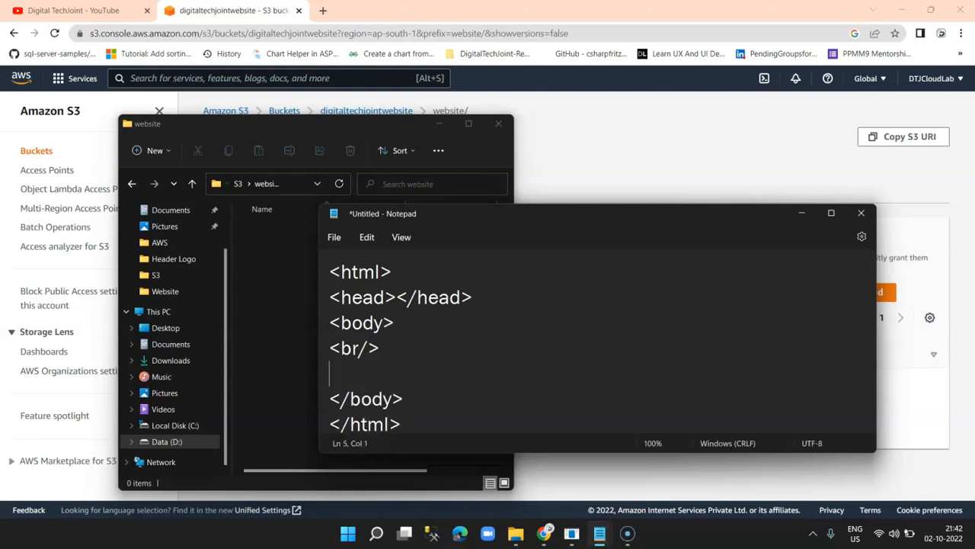
Add the heading <h1>Welcome To Digital TechJoint</h1> followed by blank lines.
{"action": "type", "text": "<h1>D"}
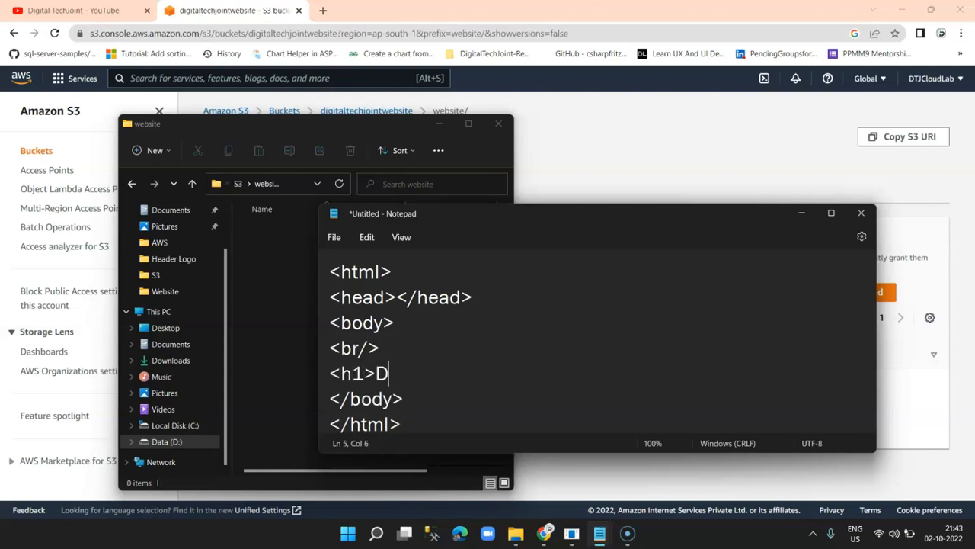
{"action": "key", "text": "BackSpace"}
{"action": "type", "text": "Welecom"}
{"action": "key", "text": "BackSpace"}
{"action": "key", "text": "BackSpace"}
{"action": "key", "text": "BackSpace"}
{"action": "key", "text": "BackSpace"}
{"action": "type", "text": "come To Digi"}
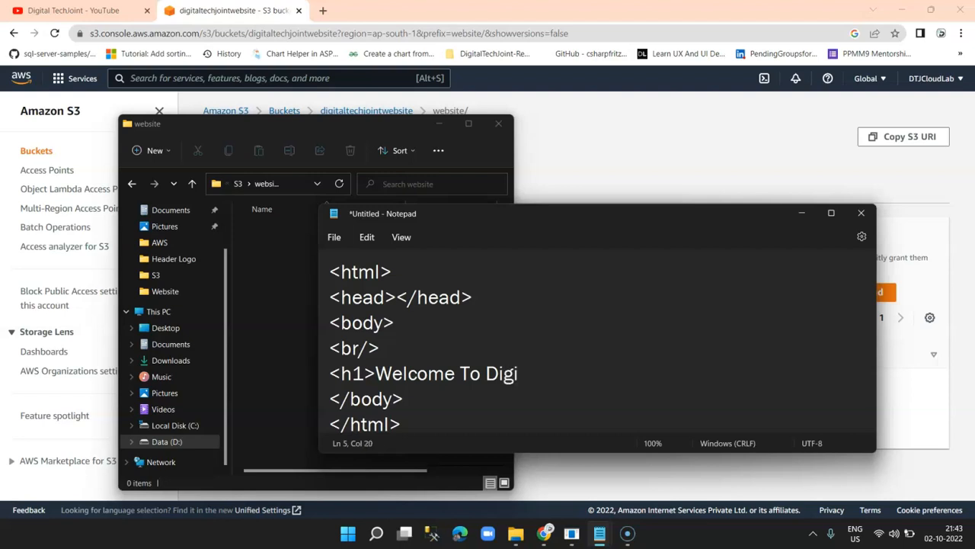
{"action": "type", "text": "tal TEch"}
{"action": "key", "text": "BackSpace"}
{"action": "key", "text": "BackSpace"}
{"action": "key", "text": "BackSpace"}
{"action": "type", "text": "echJoint"}
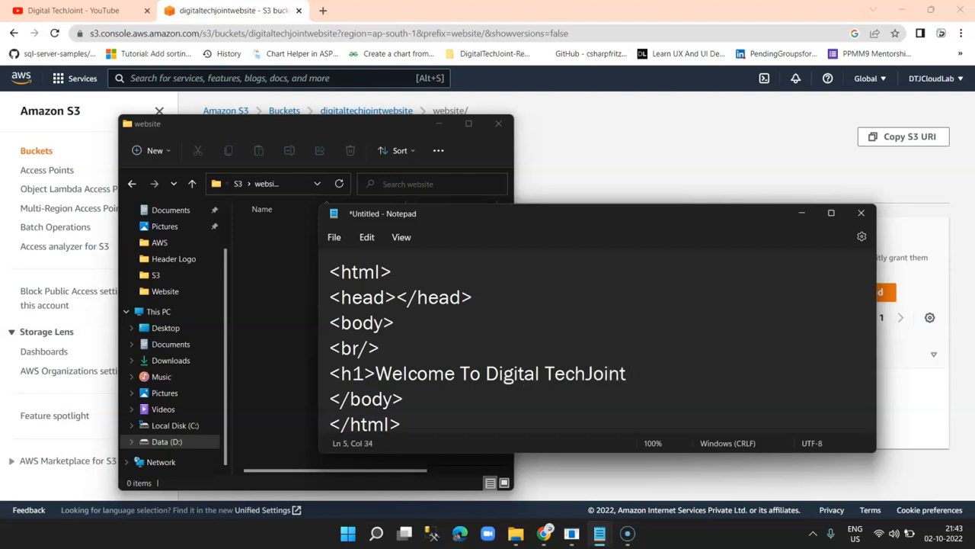
{"action": "key", "text": "BackSpace"}
{"action": "type", "text": "</h1>"}
{"action": "key", "text": "Return"}
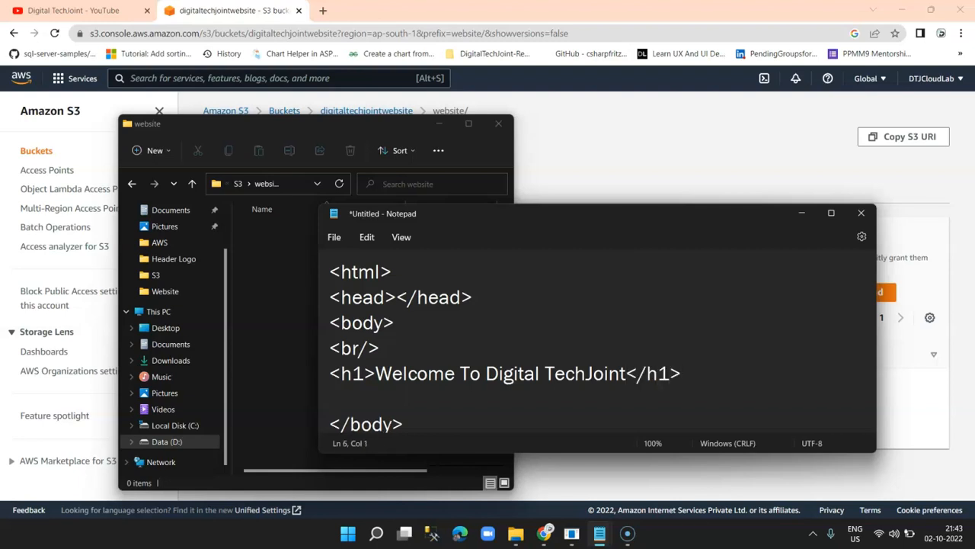
{"action": "key", "text": "Return"}
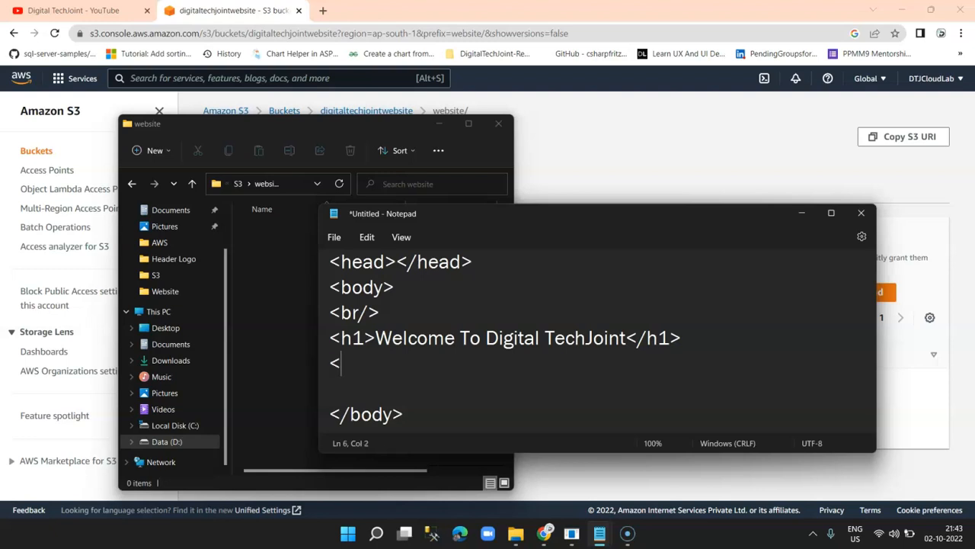
Add a paragraph 'Visit our channel for more videos' with a Click Here YouTube link.
{"action": "type", "text": "<p>"}
{"action": "key", "text": "Return"}
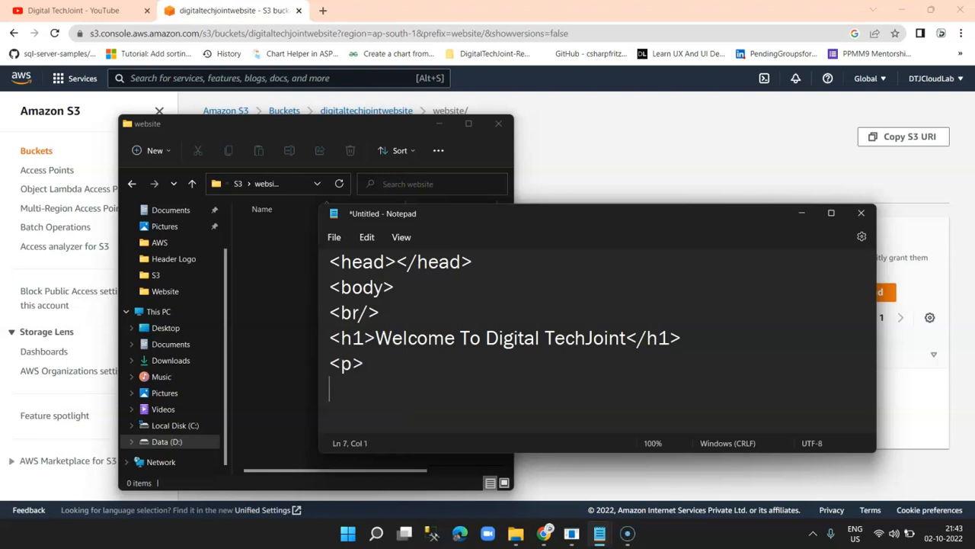
{"action": "type", "text": "Visit o"}
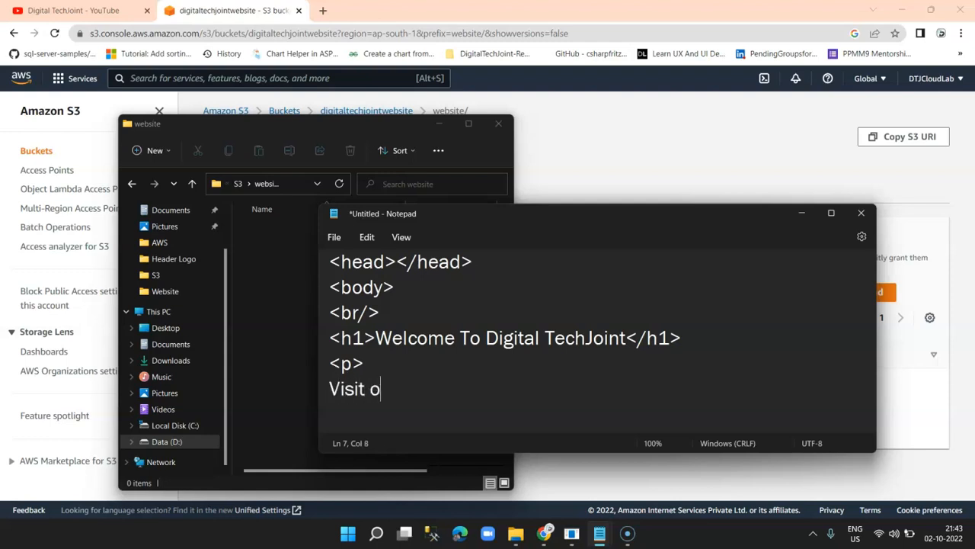
{"action": "type", "text": "ur channel for more vi"}
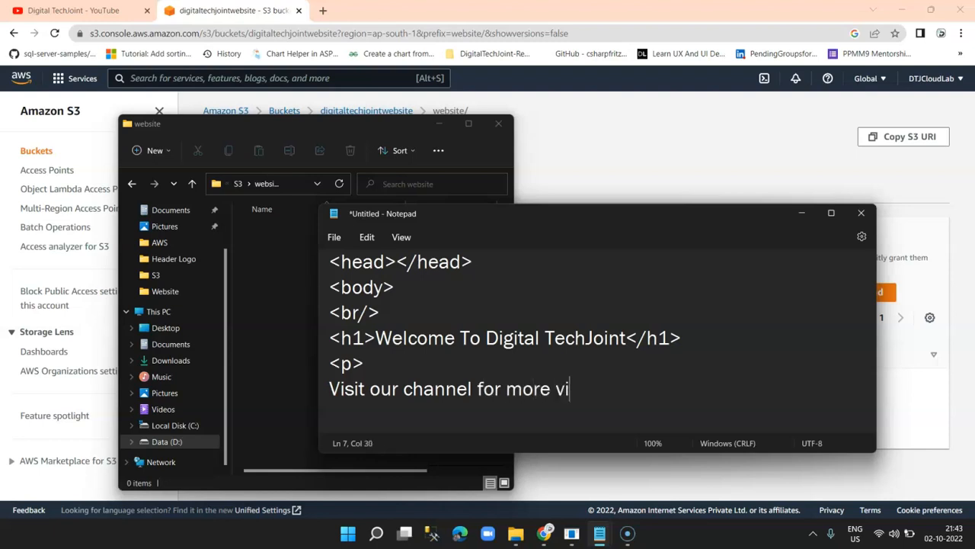
{"action": "type", "text": "deos ..<a href=\"https://www.d"}
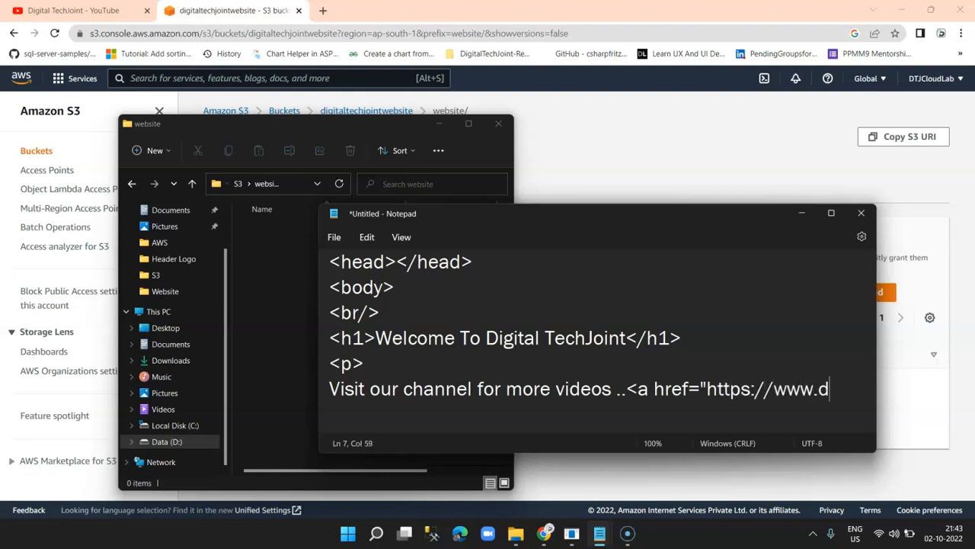
{"action": "type", "text": "be."}
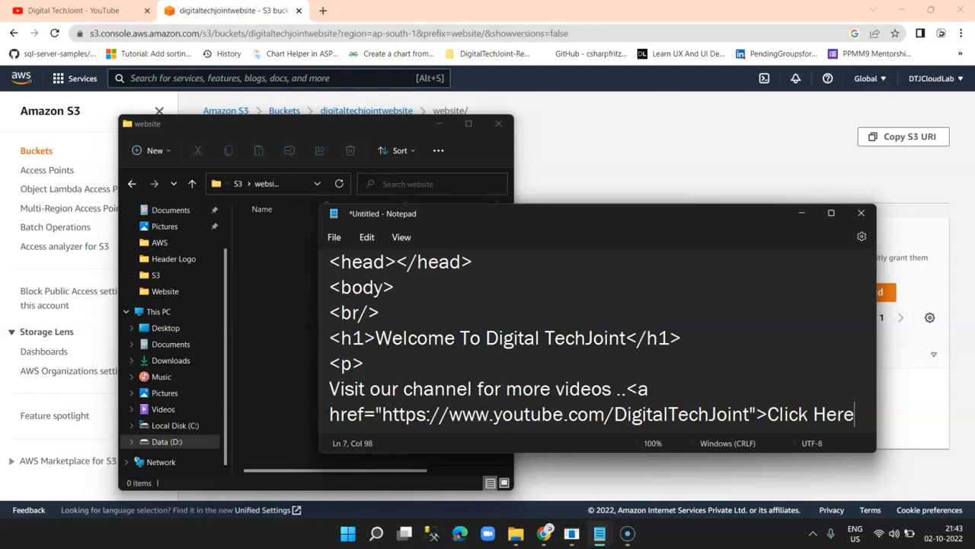
{"action": "type", "text": "</a"}
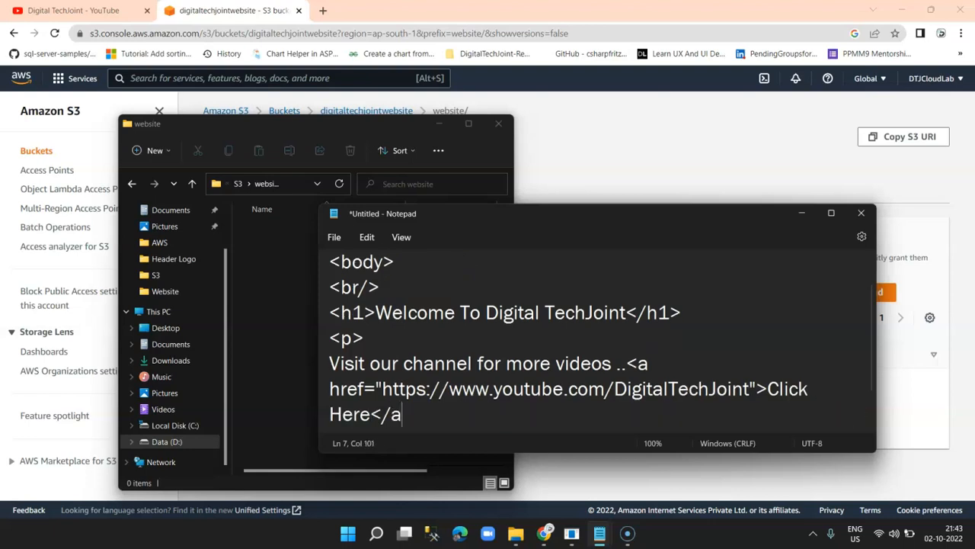
{"action": "type", "text": ">"}
{"action": "key", "text": "Return"}
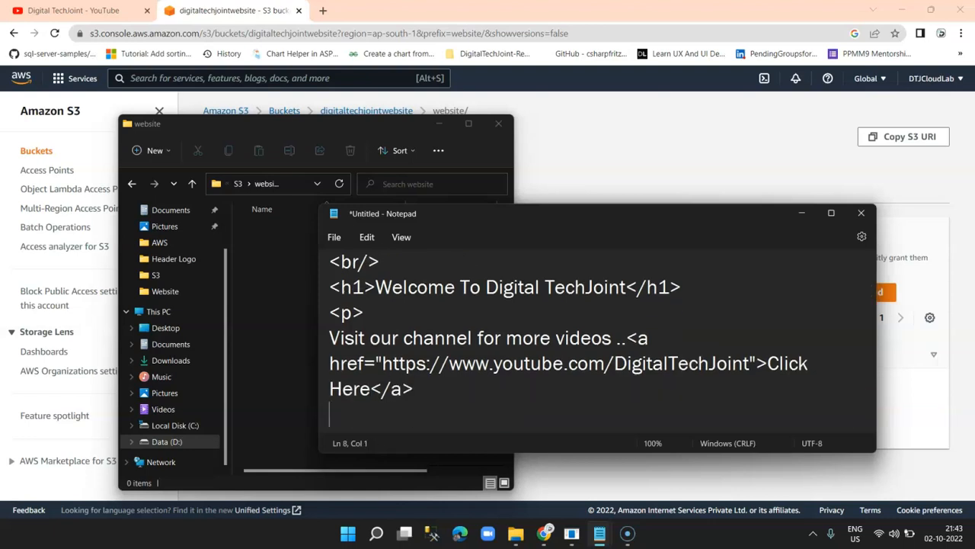
Save the page as First.html.
{"action": "left_click", "coordinate": [333, 237]}
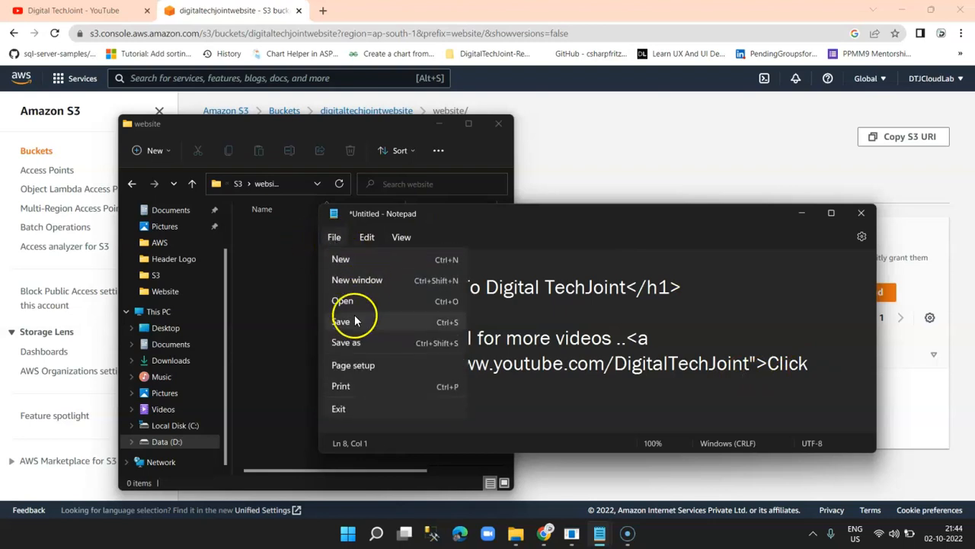
{"action": "left_click", "coordinate": [350, 343]}
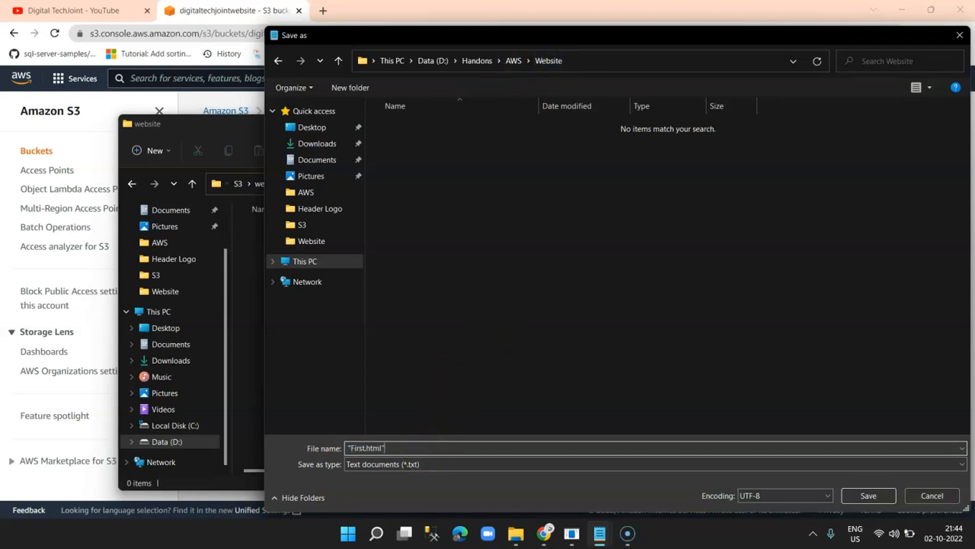
{"action": "key", "text": "Return"}
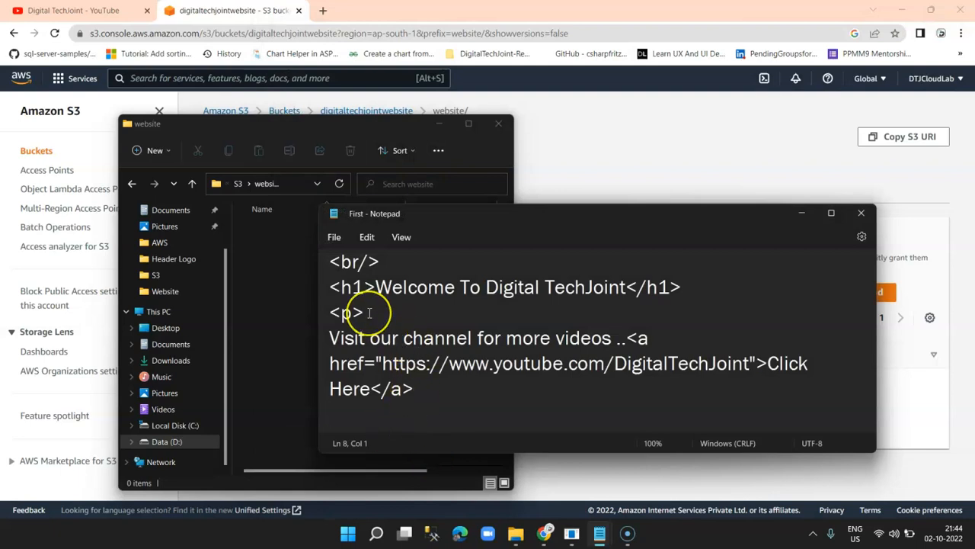
Copy all the HTML into a new document and select the h1 heading text.
{"action": "key", "text": "ctrl+a"}
{"action": "left_click", "coordinate": [336, 237]}
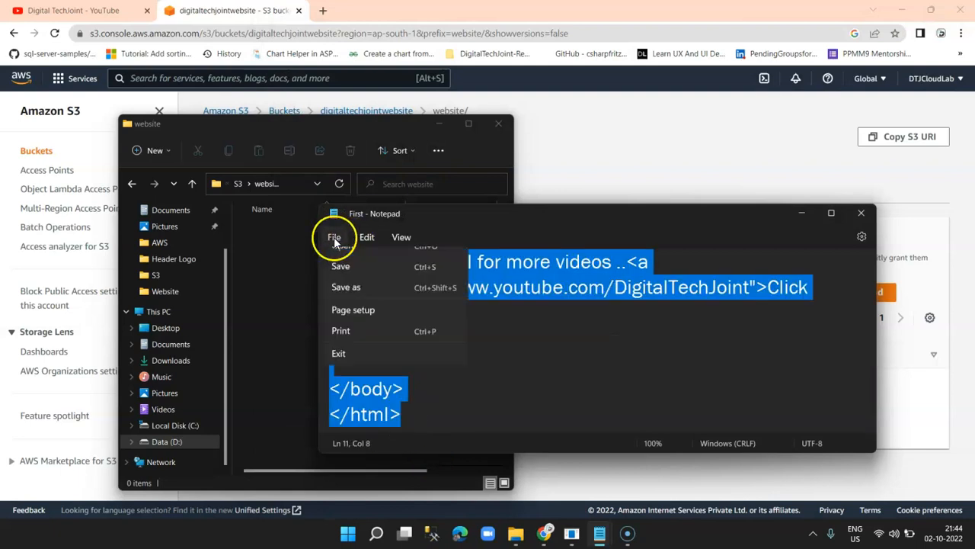
{"action": "left_click", "coordinate": [364, 257]}
{"action": "type", "text": "<html> <head></head> <body> <br/> <h1>Welcome To Digital TechJoint</h1> <p> Visit our channel for more videos ..<a href=\"https://www.youtube.com/DigitalTechJoint\">Click Here</a>  </body> </html>"}
{"action": "scroll", "coordinate": [507, 342], "scroll_direction": "up", "scroll_amount": 5}
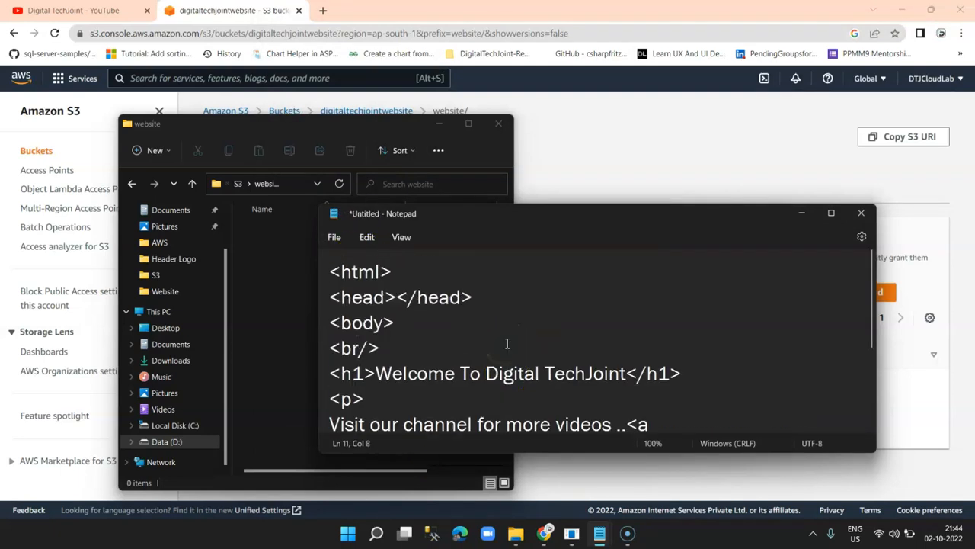
{"action": "left_click", "coordinate": [402, 297]}
{"action": "scroll", "coordinate": [431, 355], "scroll_direction": "down", "scroll_amount": 2}
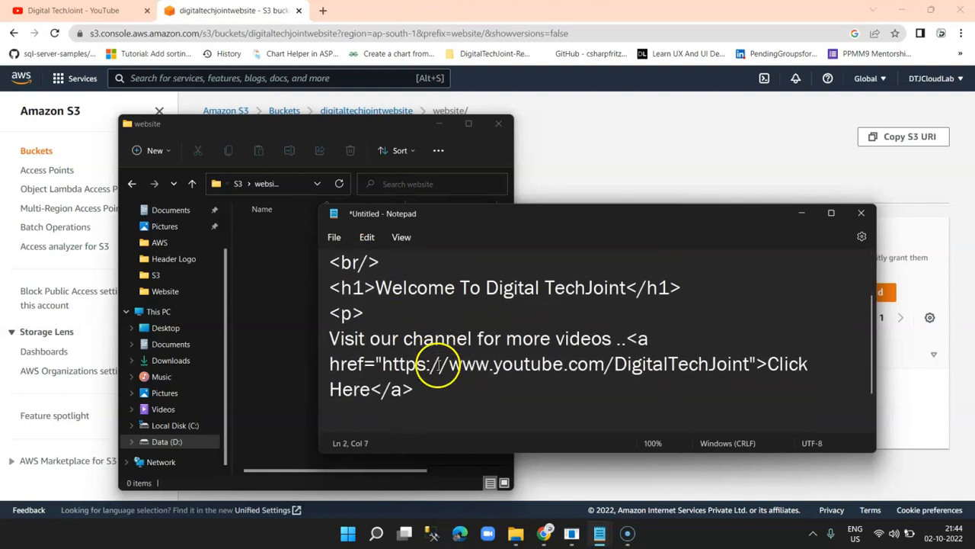
{"action": "left_click_drag", "start_coordinate": [376, 286], "coordinate": [625, 287]}
Change the heading to 'Second Page' and save as second.html, declining to replace.
{"action": "type", "text": "Second Pag"}
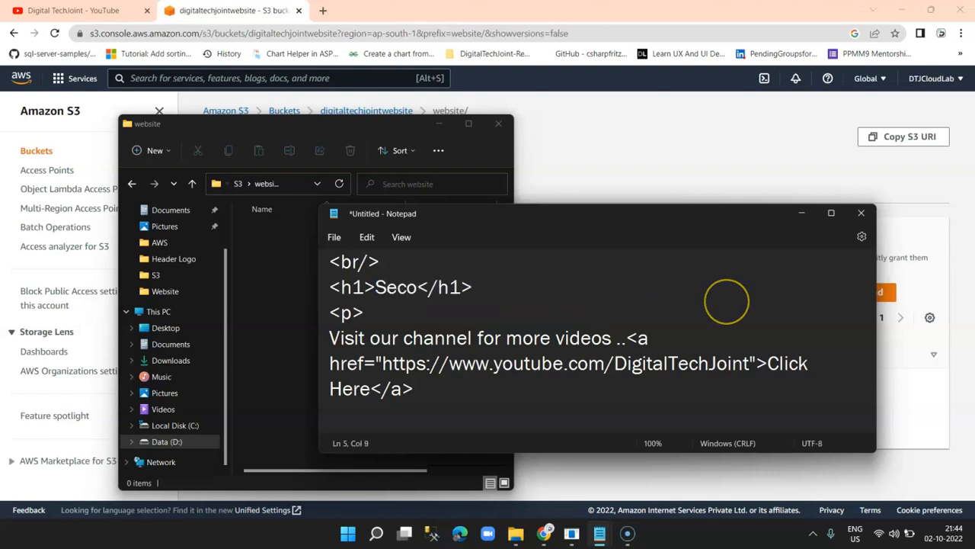
{"action": "type", "text": "e"}
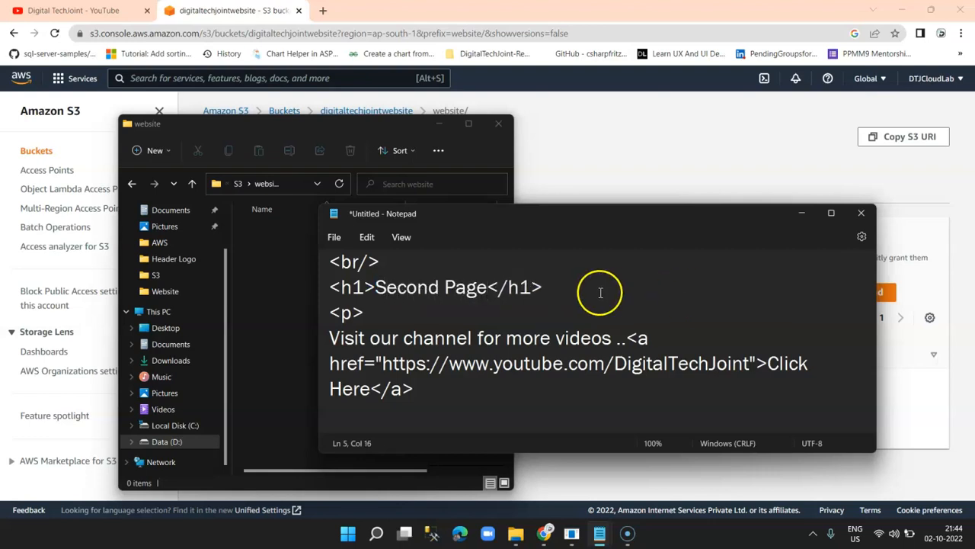
{"action": "left_click", "coordinate": [334, 236]}
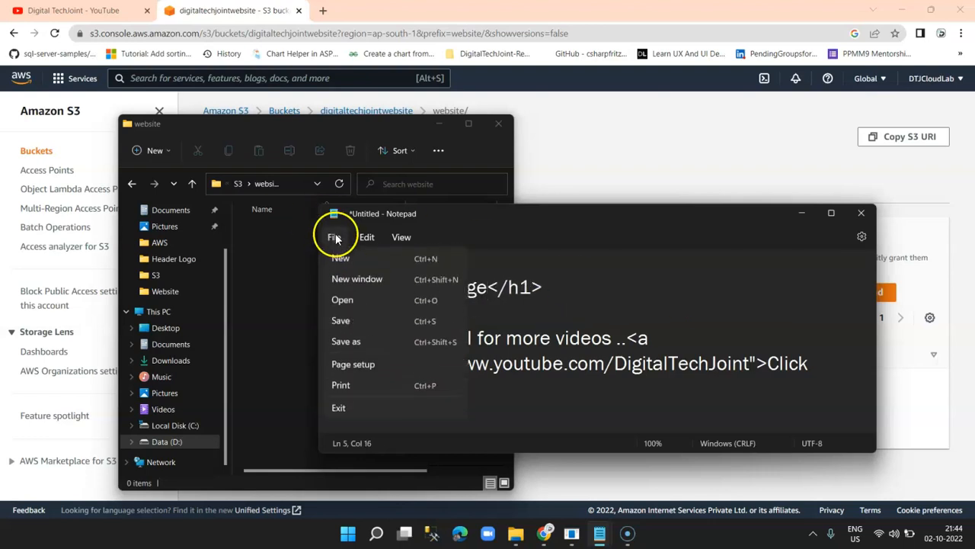
{"action": "left_click", "coordinate": [348, 342]}
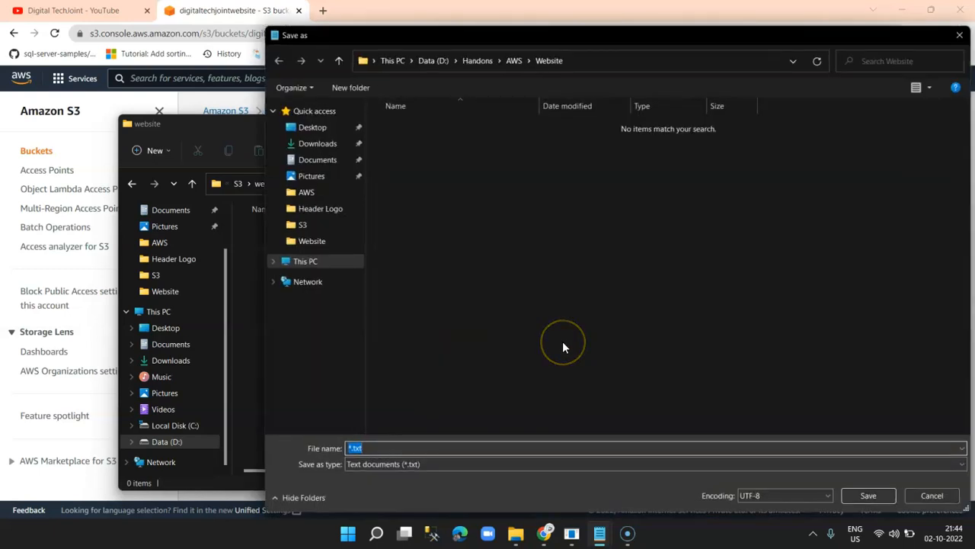
{"action": "type", "text": "\"secon"}
{"action": "key", "text": "Return"}
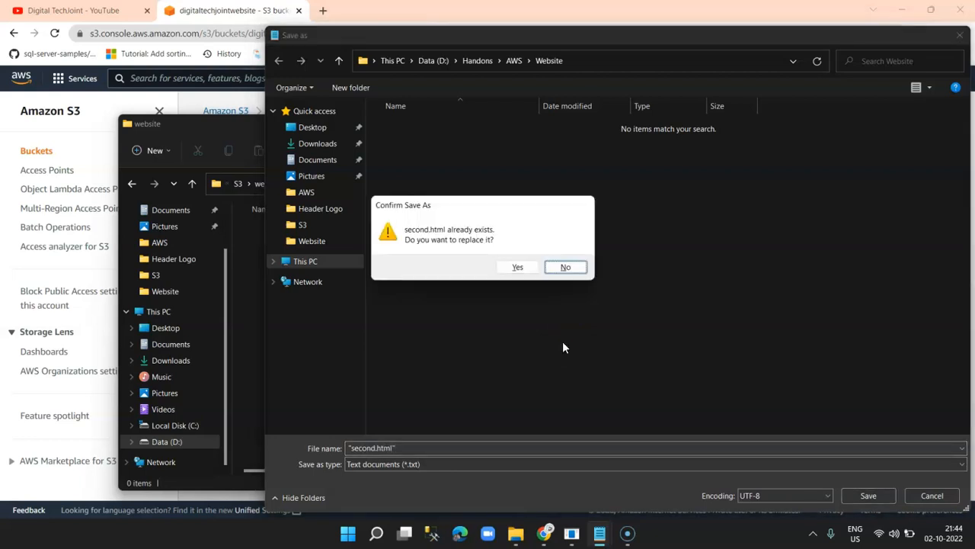
{"action": "left_click", "coordinate": [565, 268]}
Save second.html as All files type into D:\AWS\S3\website.
{"action": "left_click", "coordinate": [528, 464]}
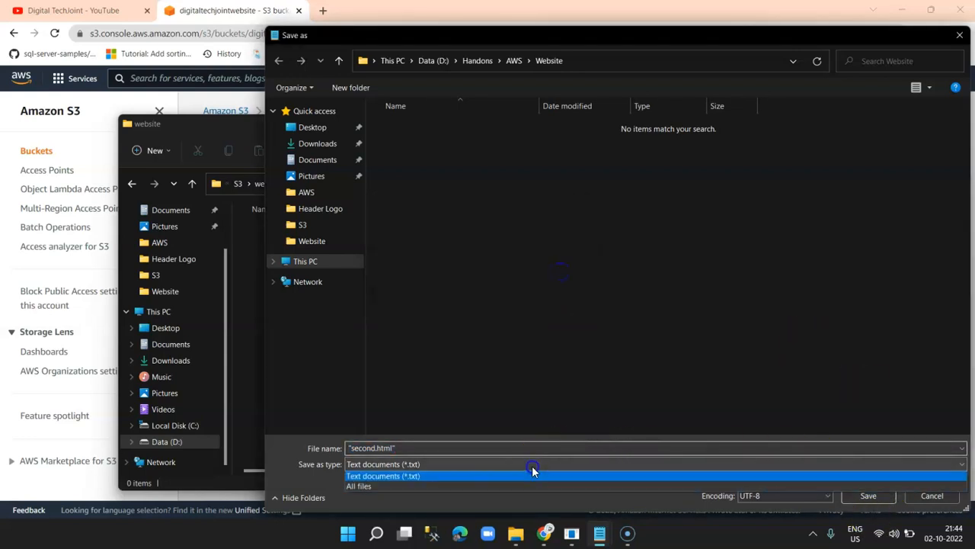
{"action": "left_click", "coordinate": [431, 488]}
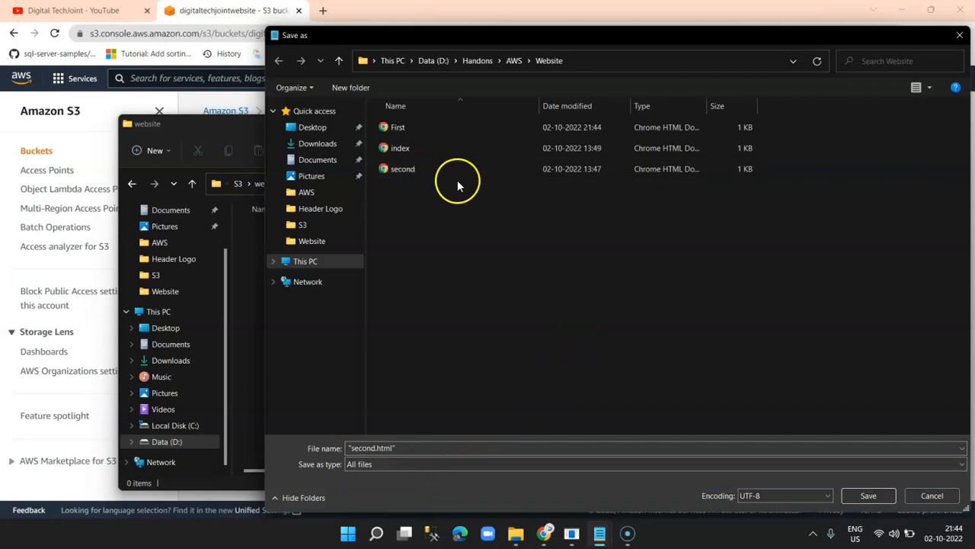
{"action": "left_click", "coordinate": [431, 60]}
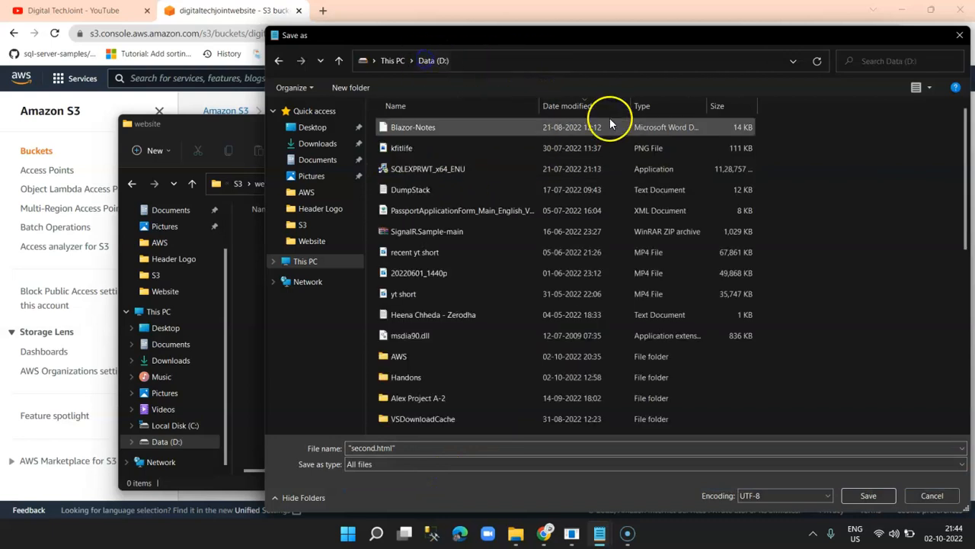
{"action": "double_click", "coordinate": [425, 356]}
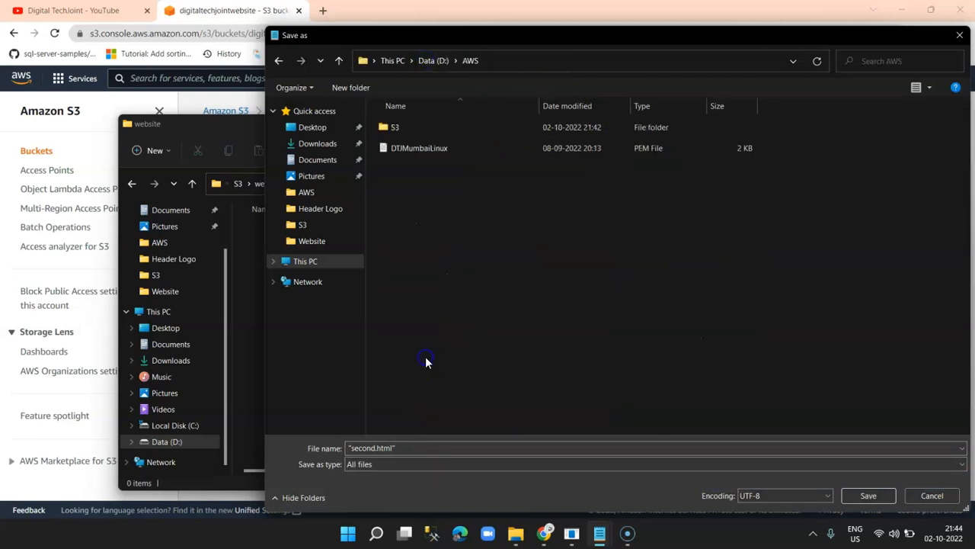
{"action": "double_click", "coordinate": [386, 128]}
{"action": "double_click", "coordinate": [388, 126]}
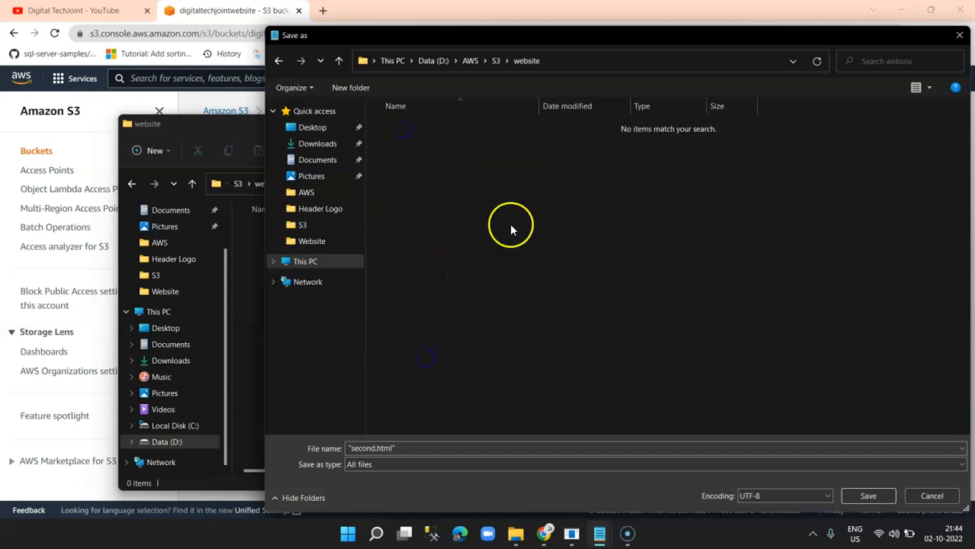
{"action": "left_click", "coordinate": [873, 499]}
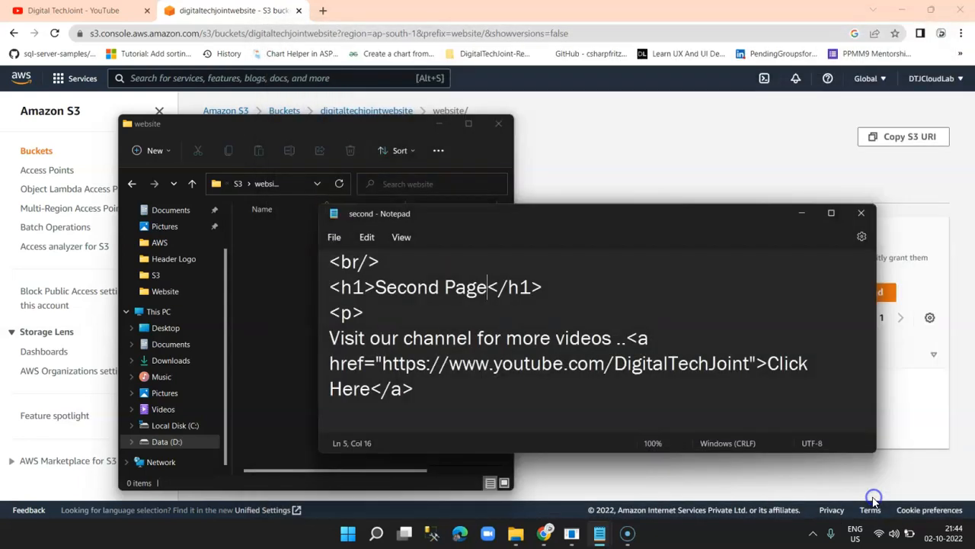
Close Notepad and check the second file in Data (D:) > AWS > S3 > website.
{"action": "left_click", "coordinate": [862, 213]}
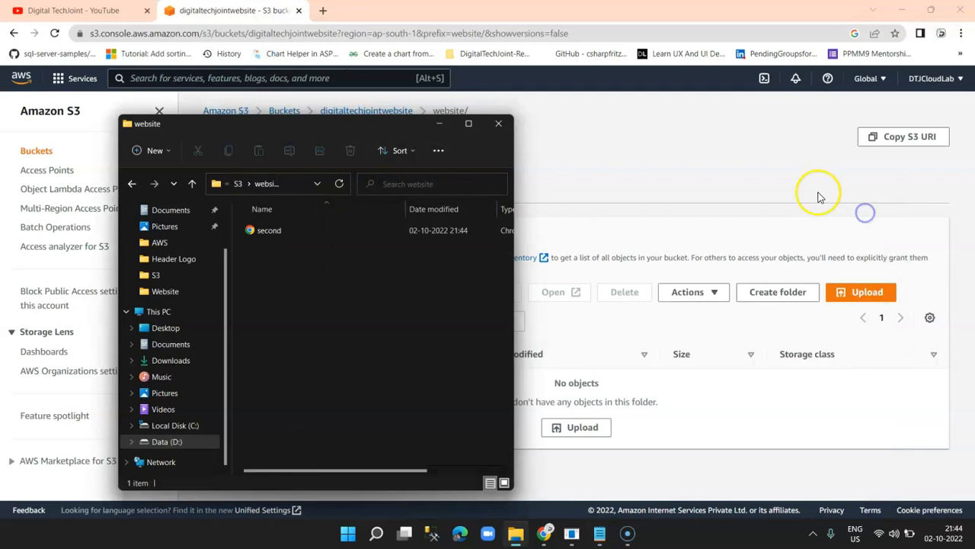
{"action": "left_click", "coordinate": [274, 231]}
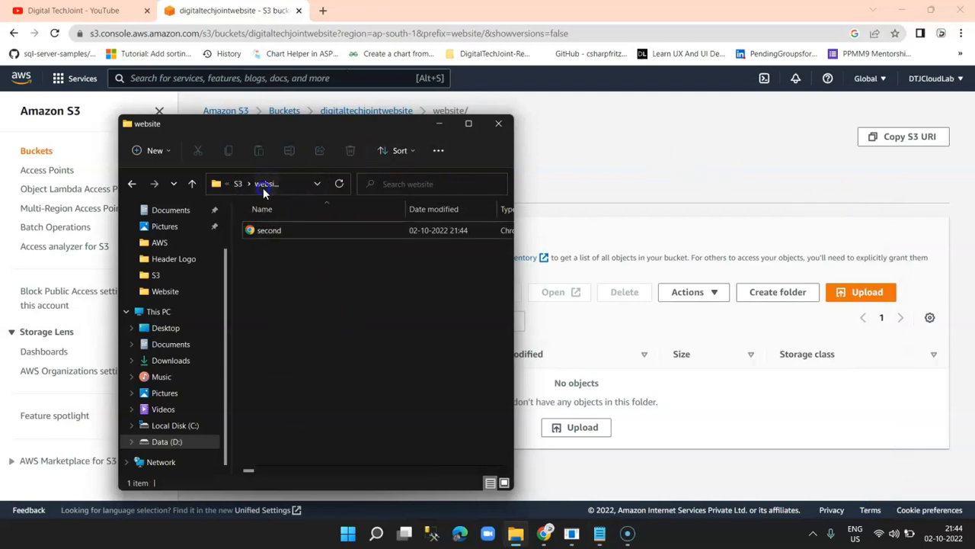
{"action": "left_click", "coordinate": [239, 183]}
{"action": "left_click", "coordinate": [167, 441]}
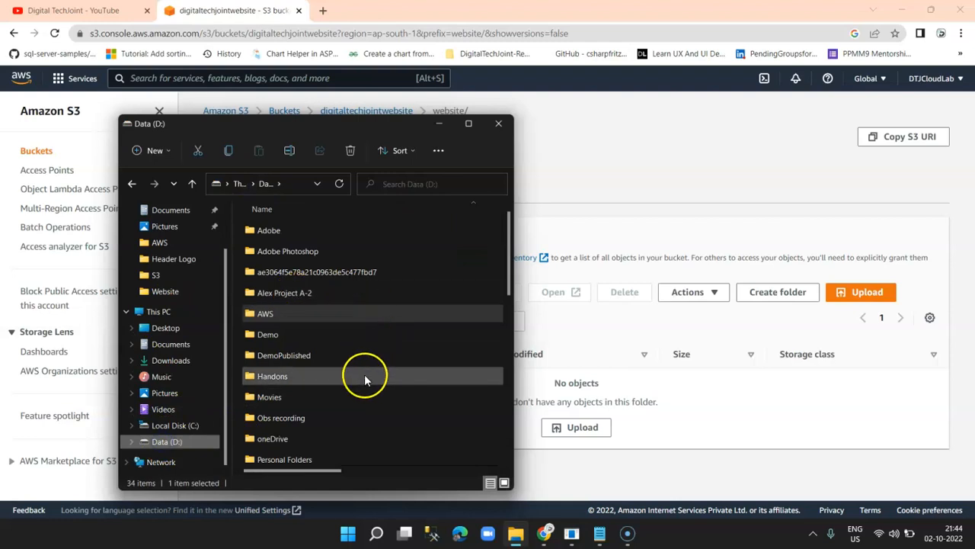
{"action": "double_click", "coordinate": [276, 313]}
{"action": "double_click", "coordinate": [276, 237]}
{"action": "double_click", "coordinate": [285, 232]}
{"action": "left_click", "coordinate": [270, 231]}
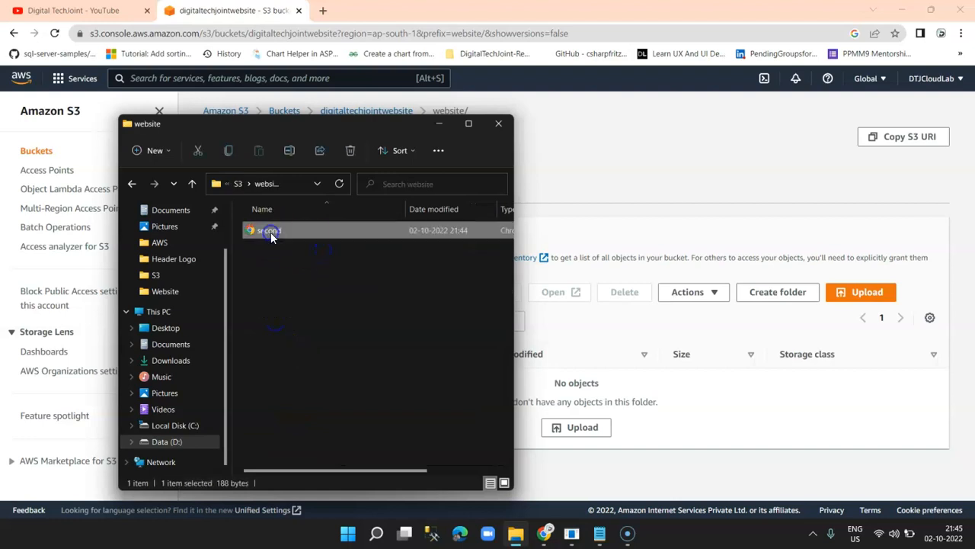
Locate the First page file in Data (D:) > Handons > AWS > Website.
{"action": "left_click", "coordinate": [167, 442]}
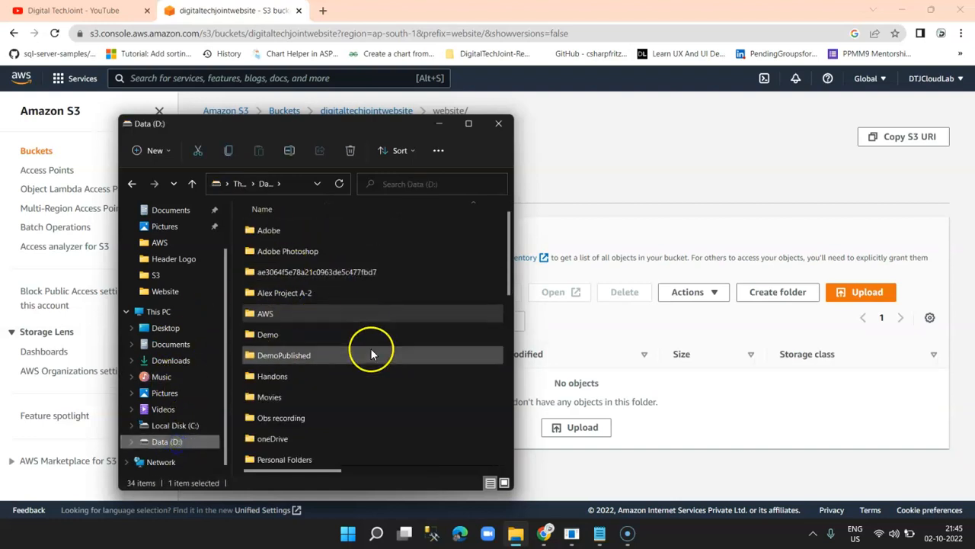
{"action": "left_click", "coordinate": [294, 277]}
{"action": "key", "text": "h"}
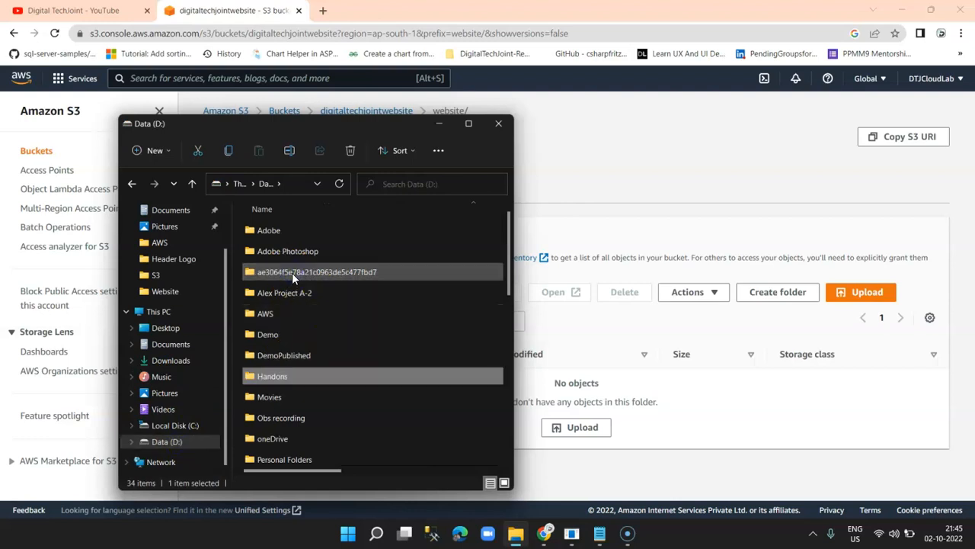
{"action": "double_click", "coordinate": [272, 375]}
{"action": "double_click", "coordinate": [280, 234]}
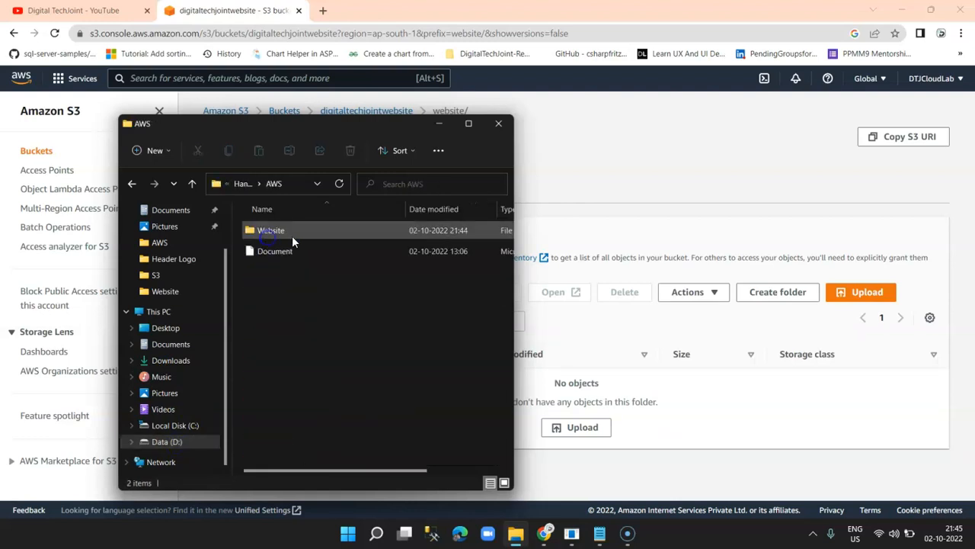
{"action": "double_click", "coordinate": [292, 229]}
{"action": "left_click", "coordinate": [279, 228]}
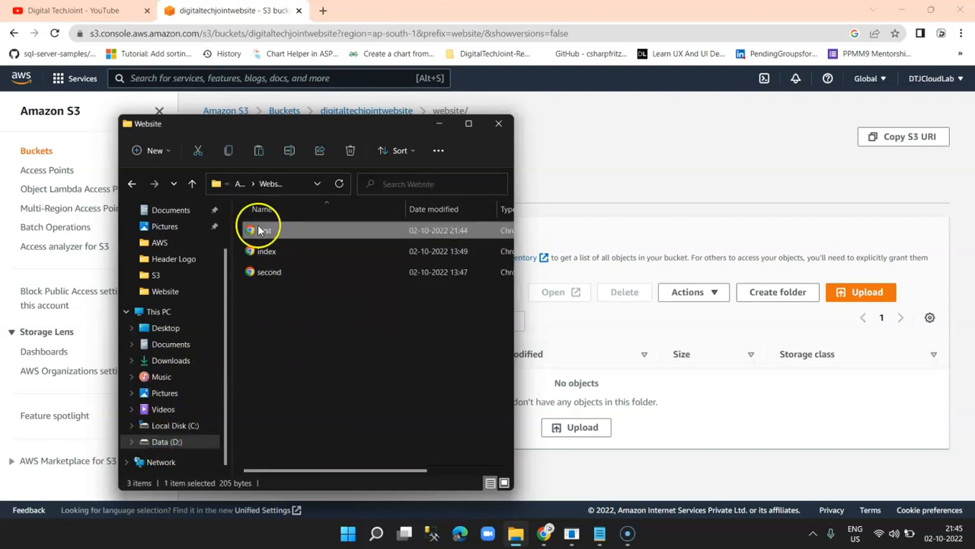
Return to the Data (D:) > AWS > S3 > website folder.
{"action": "left_click", "coordinate": [166, 442]}
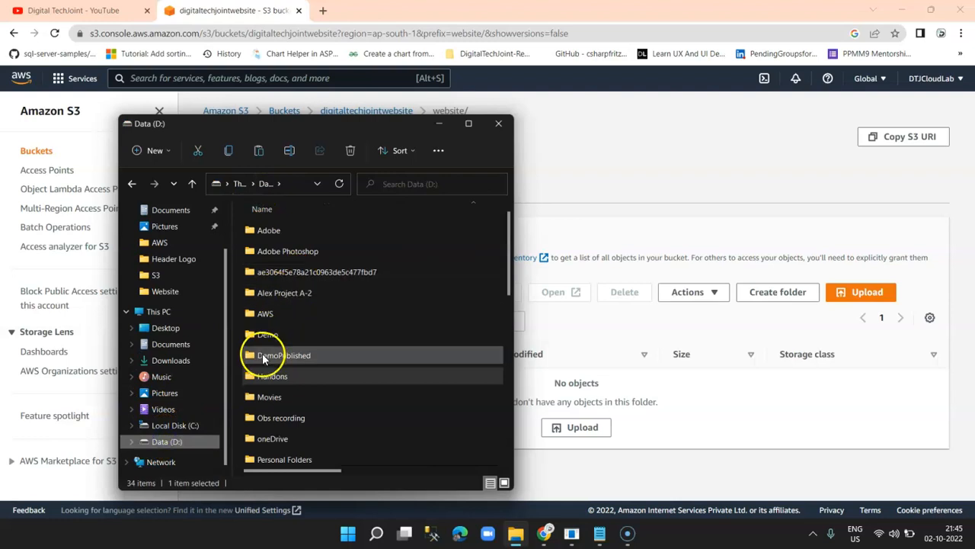
{"action": "double_click", "coordinate": [267, 320]}
{"action": "double_click", "coordinate": [279, 227]}
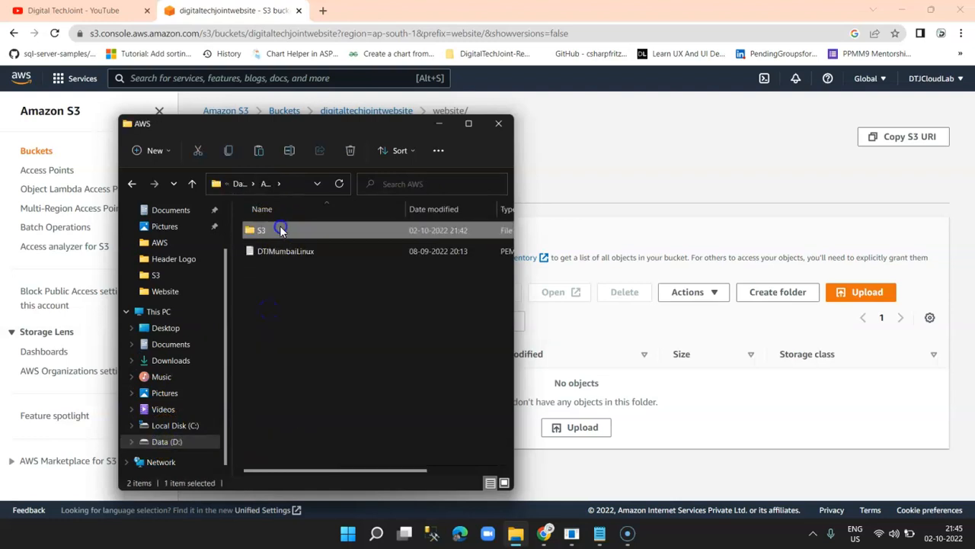
{"action": "double_click", "coordinate": [298, 229]}
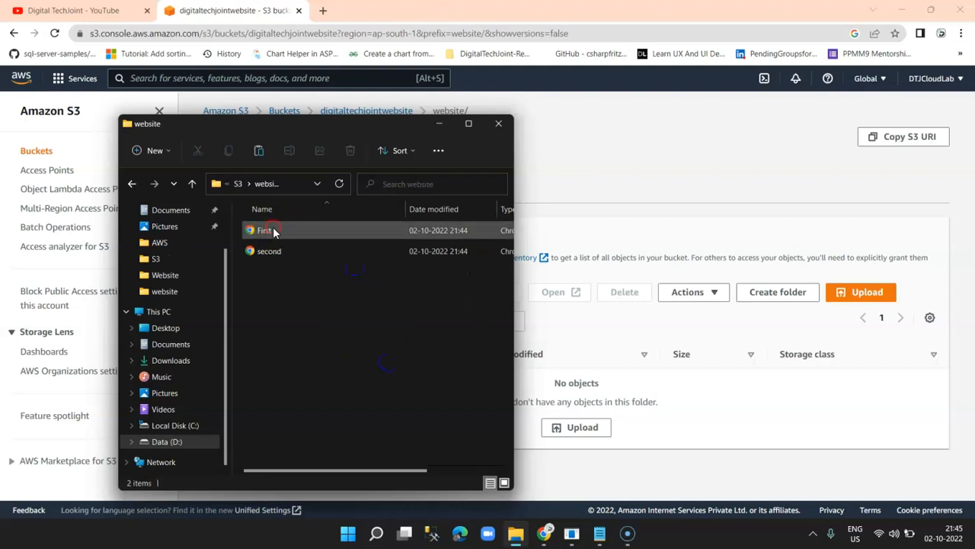
Open the First page in Notepad and maximize the editor.
{"action": "right_click", "coordinate": [283, 230]}
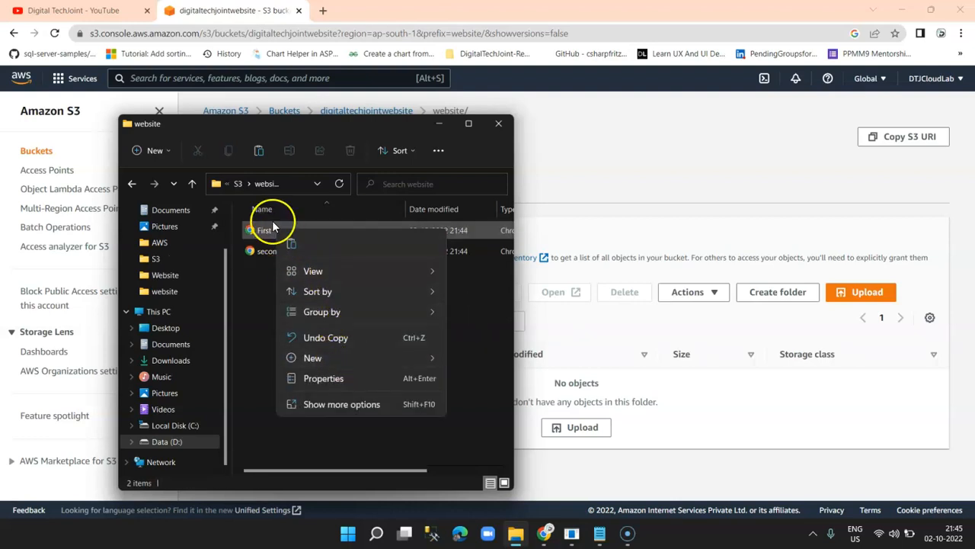
{"action": "left_click", "coordinate": [267, 231]}
{"action": "right_click", "coordinate": [268, 237]}
{"action": "mouse_move", "coordinate": [396, 294]}
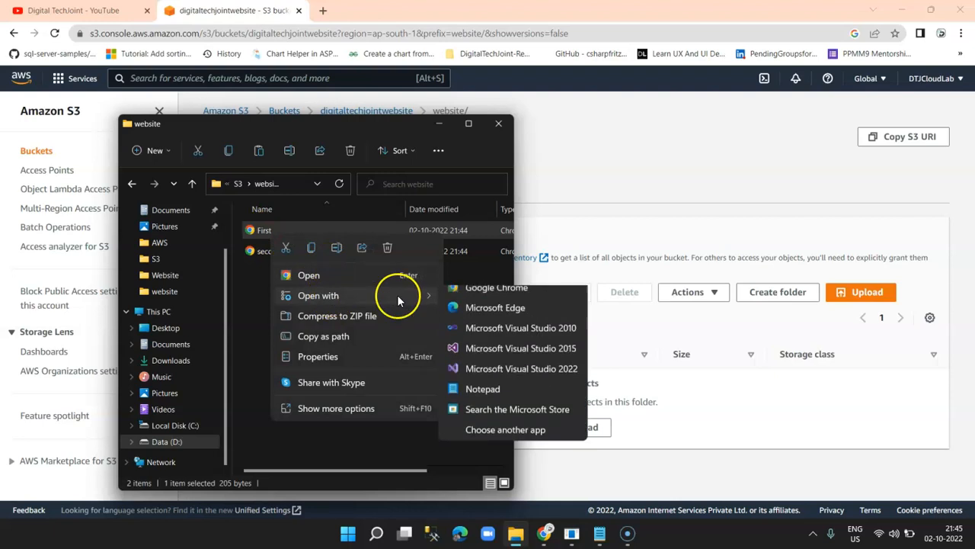
{"action": "left_click", "coordinate": [482, 404]}
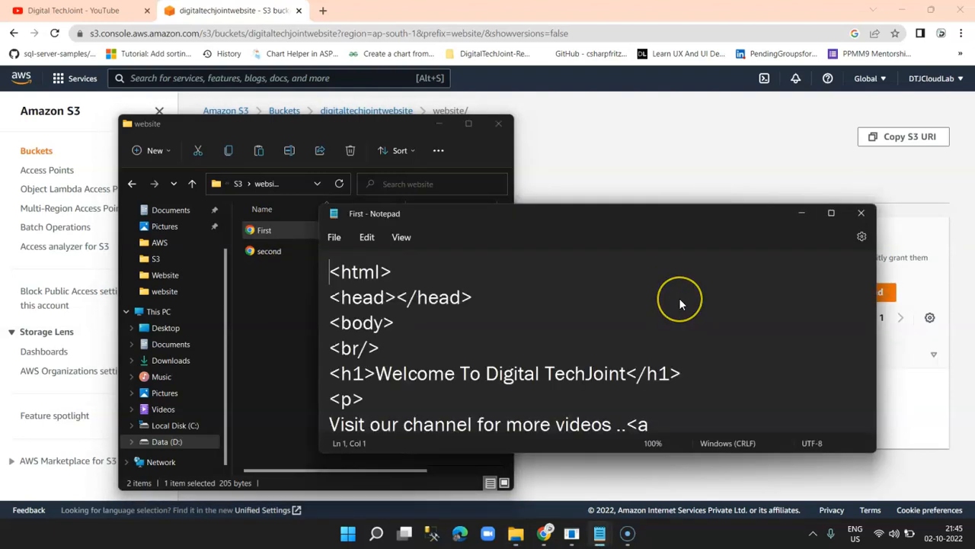
{"action": "scroll", "coordinate": [679, 298], "scroll_direction": "down", "scroll_amount": 2}
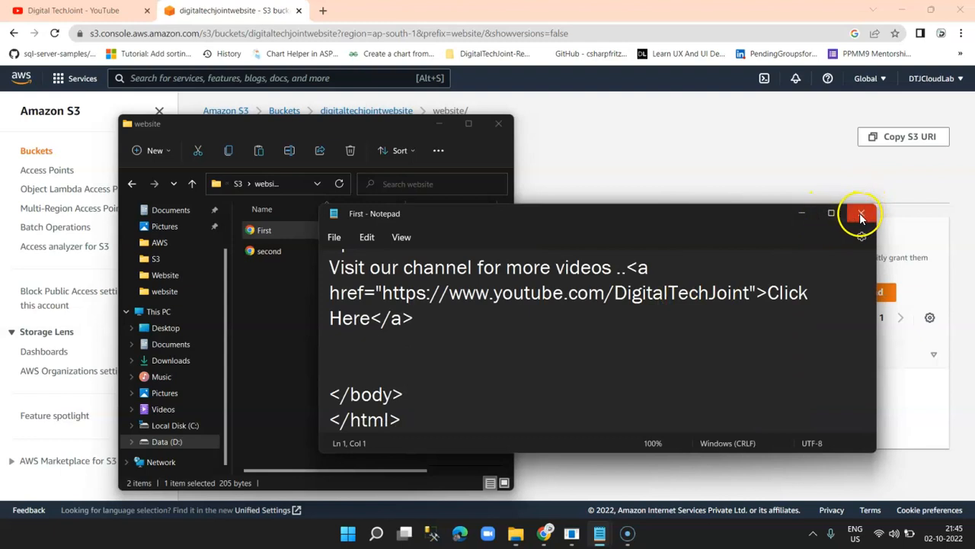
{"action": "left_click", "coordinate": [832, 216]}
Add the line 'To redirect to next page, <a href="second.html"> click here</a>', then save and close.
{"action": "left_click", "coordinate": [505, 248]}
{"action": "key", "text": "Return"}
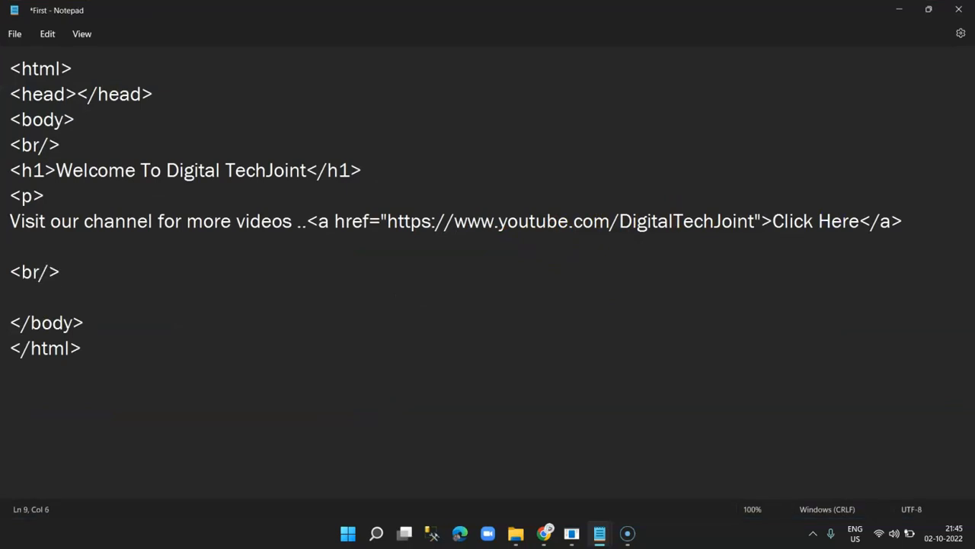
{"action": "key", "text": "Return"}
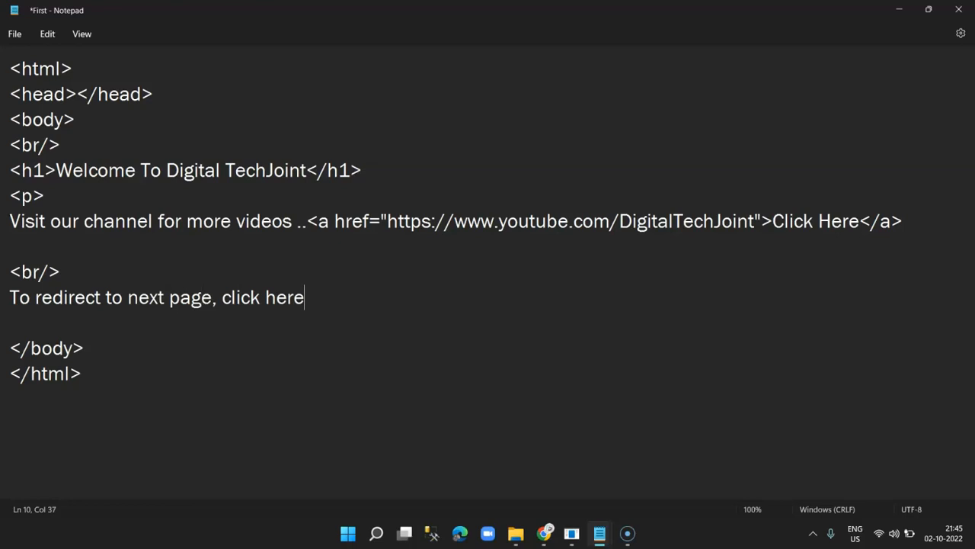
{"action": "key", "text": "Left"}
{"action": "type", "text": "<a"}
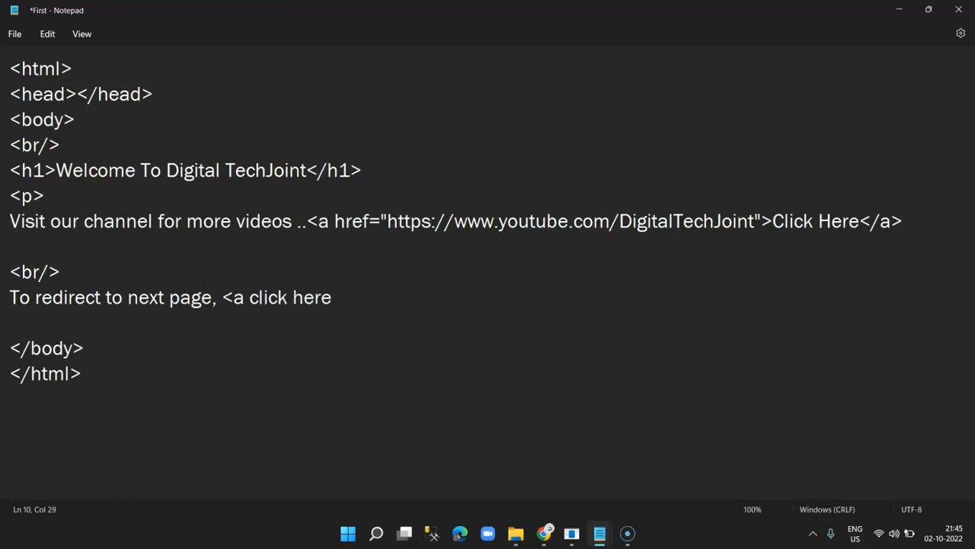
{"action": "type", "text": " href "}
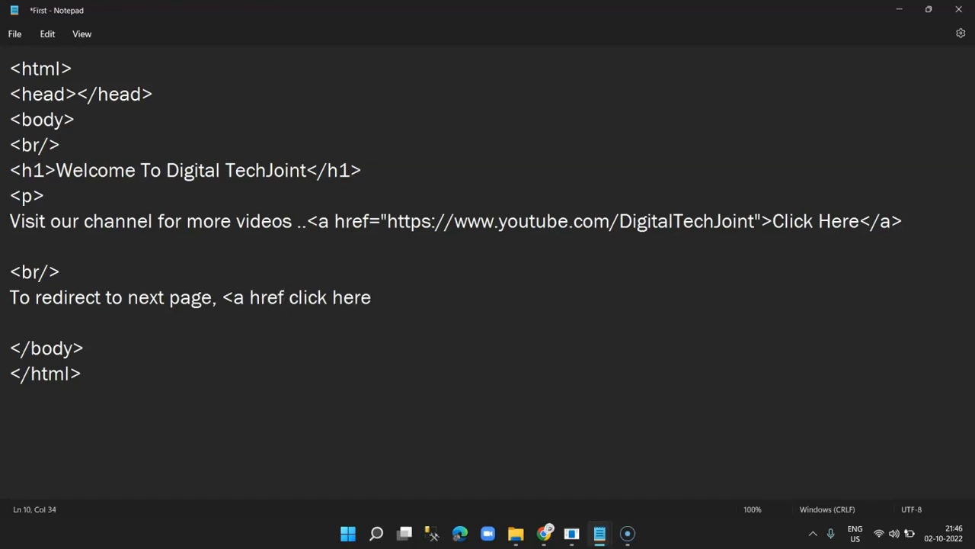
{"action": "type", "text": "=\"second"}
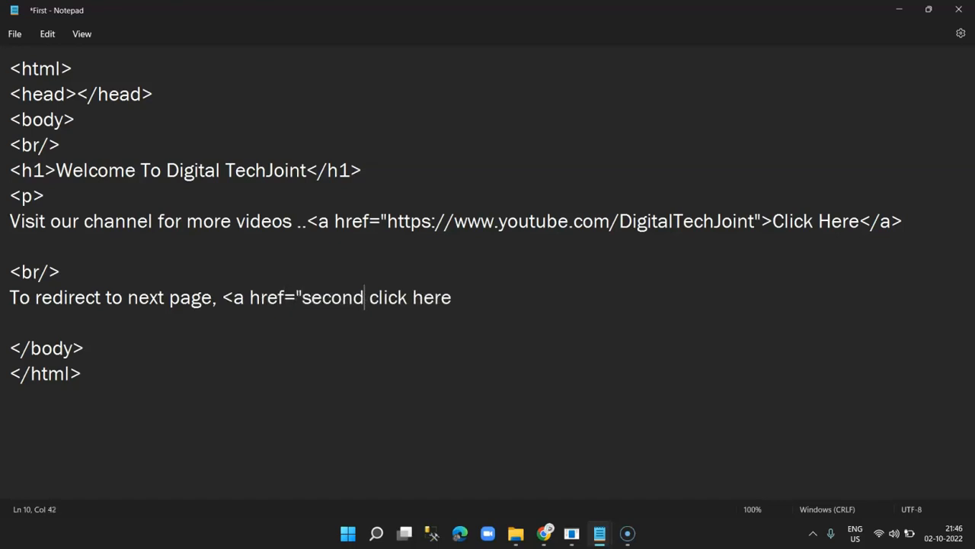
{"action": "type", "text": ".html\""}
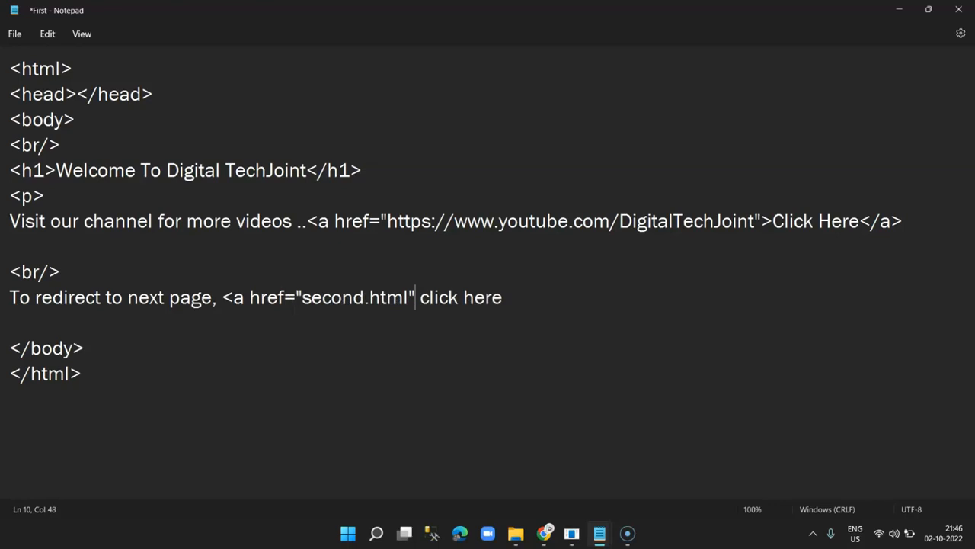
{"action": "type", "text": ">"}
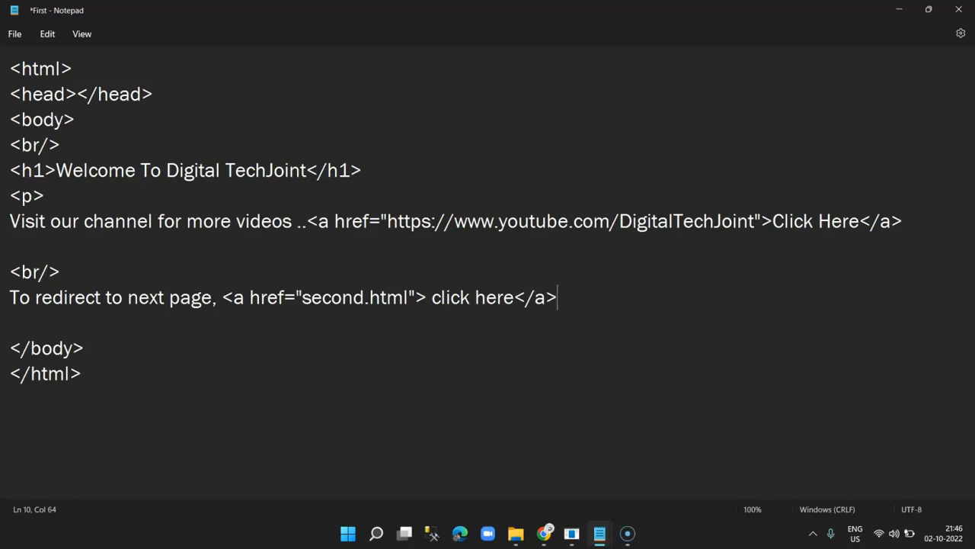
{"action": "left_click", "coordinate": [13, 35]}
{"action": "left_click", "coordinate": [34, 120]}
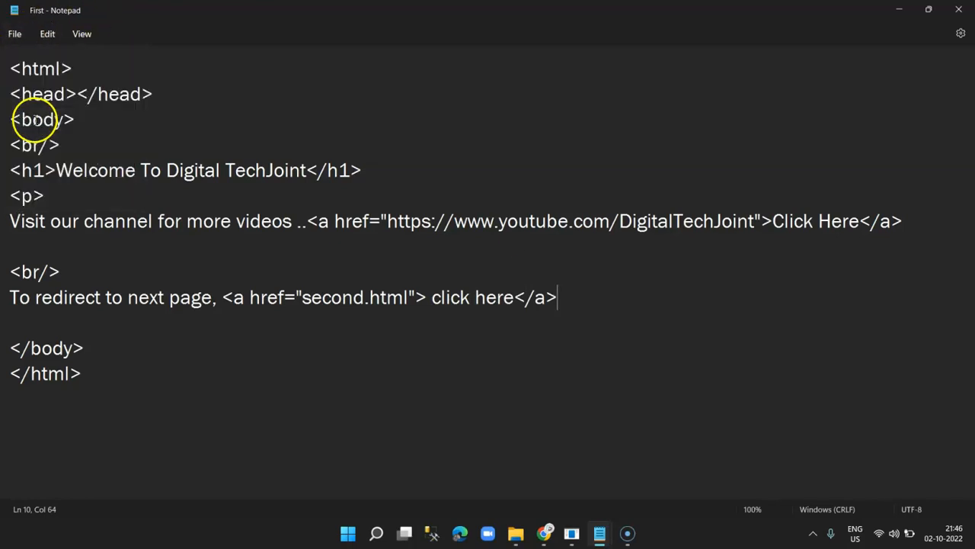
{"action": "left_click", "coordinate": [966, 7]}
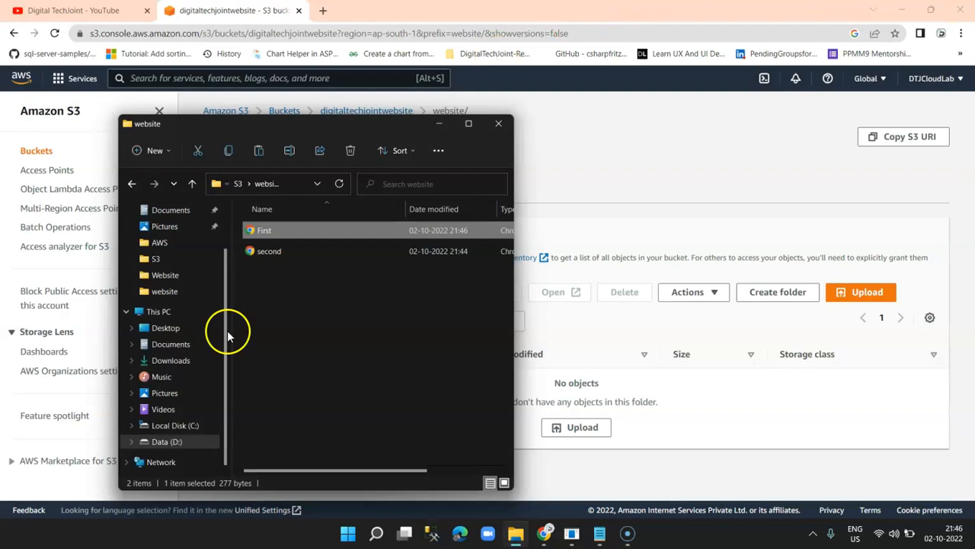
Return to the S3 console and open the website/ folder of digitaltechjointwebsite.
{"action": "left_click", "coordinate": [435, 291]}
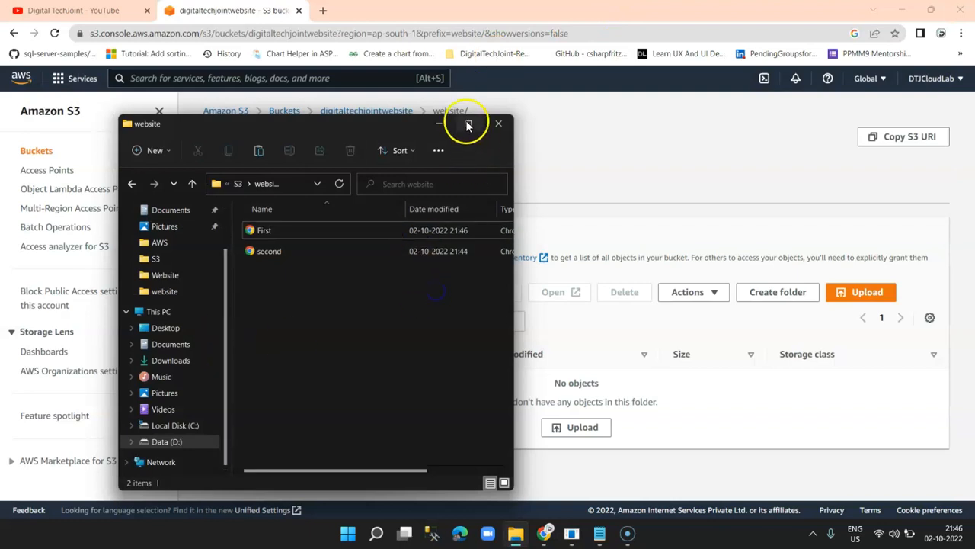
{"action": "left_click", "coordinate": [693, 156]}
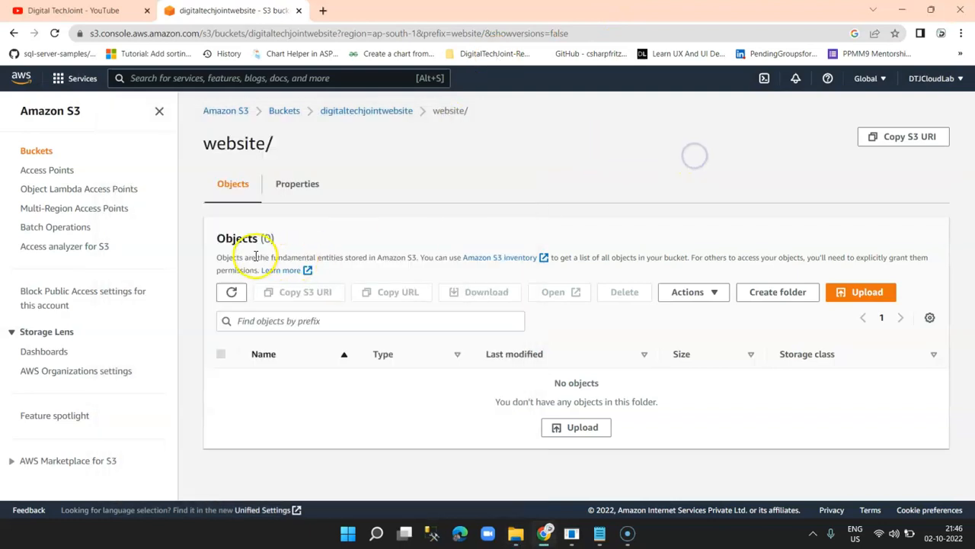
{"action": "left_click", "coordinate": [368, 112]}
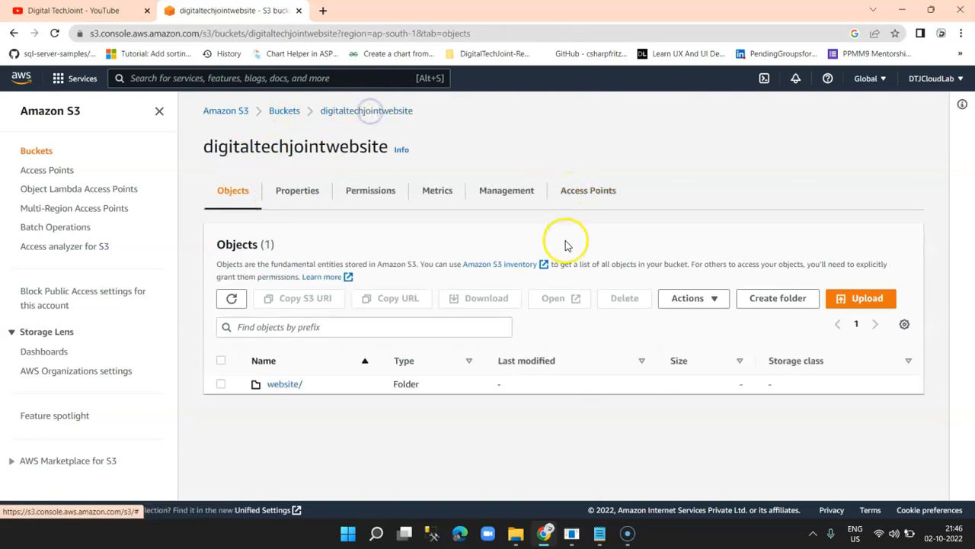
{"action": "left_click", "coordinate": [281, 383]}
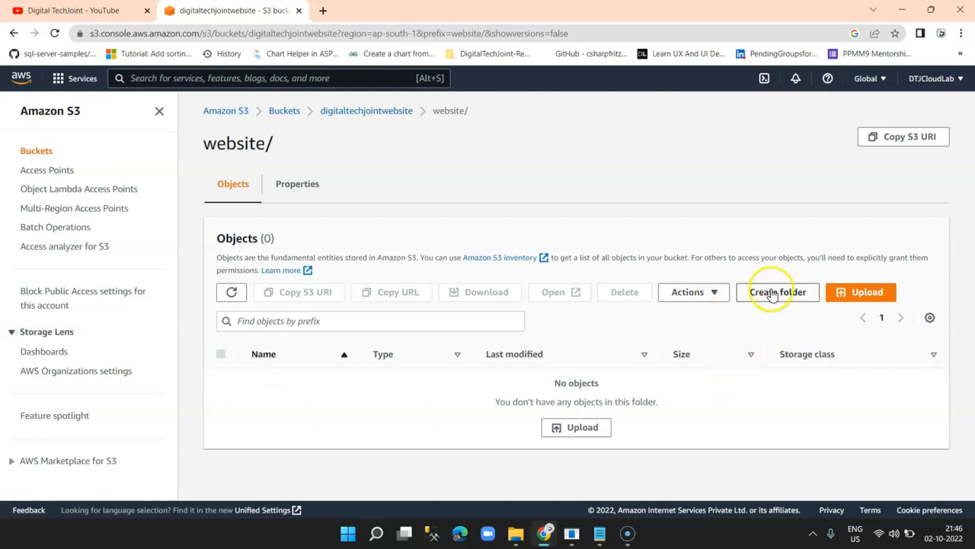
Upload First.html and second.html from the local website folder, then return to the bucket.
{"action": "left_click", "coordinate": [857, 294]}
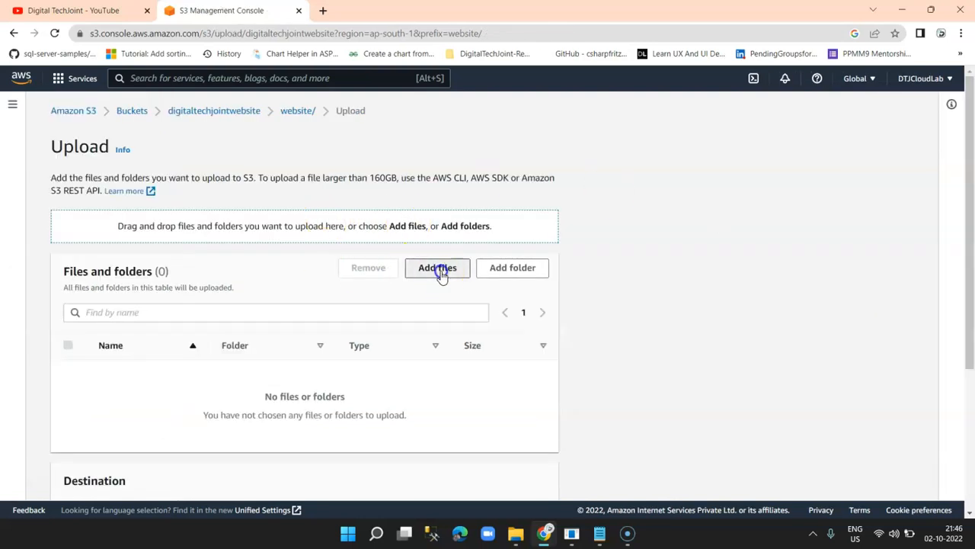
{"action": "left_click", "coordinate": [439, 268]}
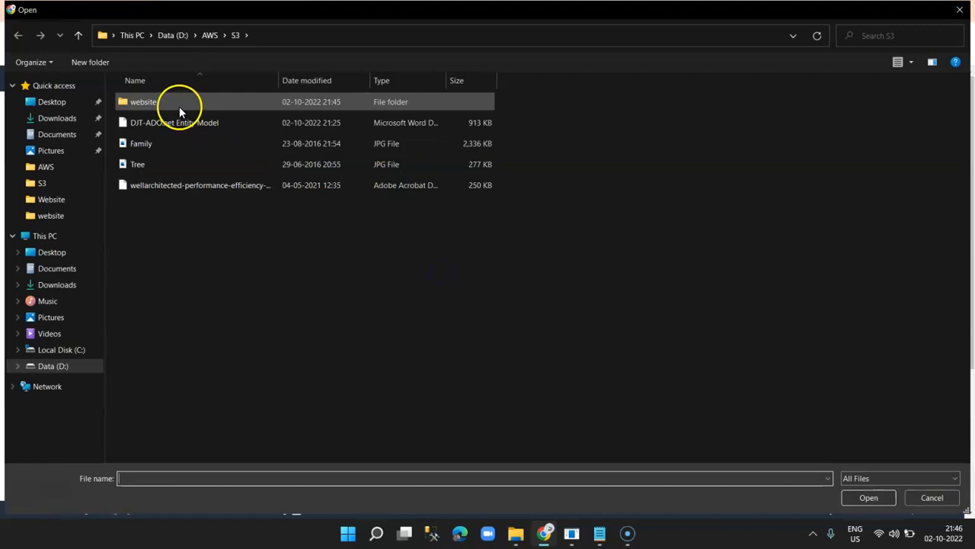
{"action": "double_click", "coordinate": [176, 100]}
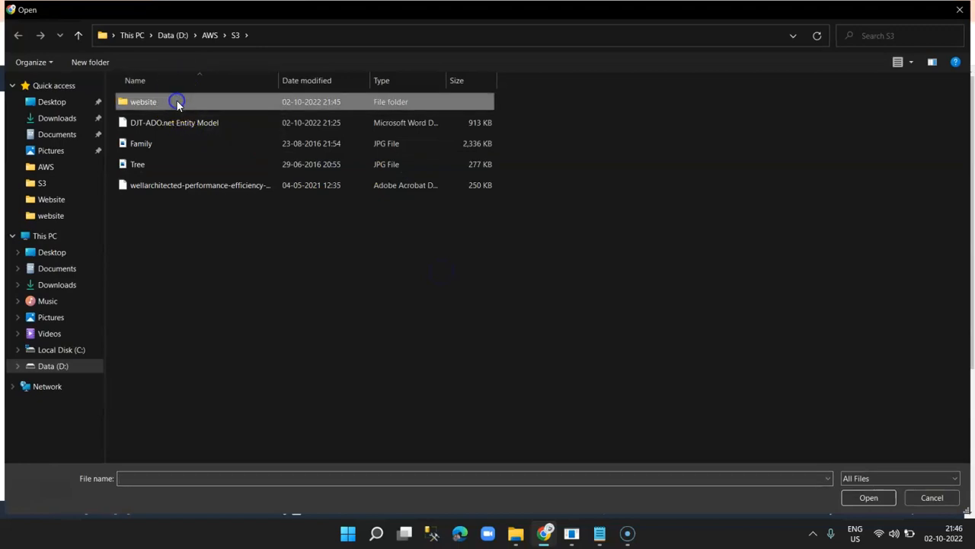
{"action": "left_click_drag", "start_coordinate": [228, 159], "coordinate": [114, 87]}
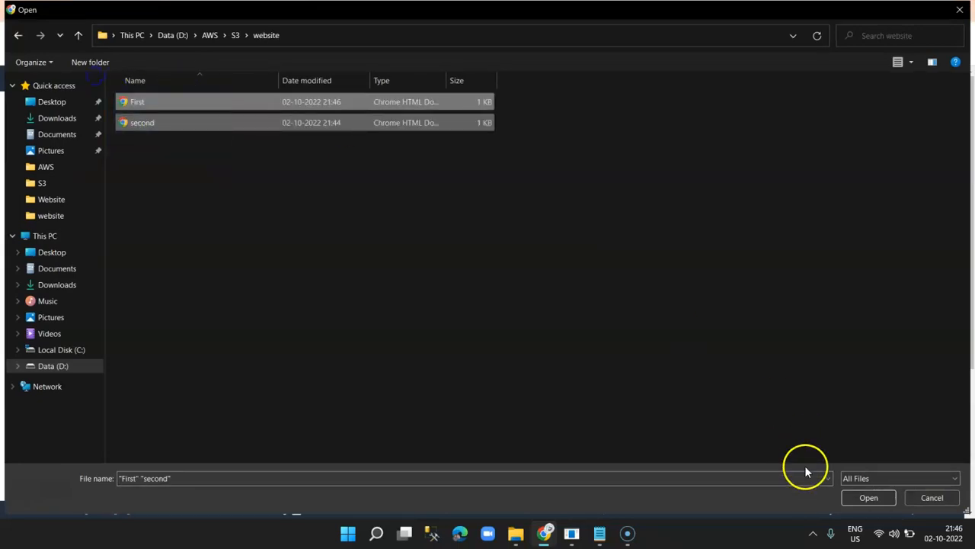
{"action": "left_click", "coordinate": [869, 497]}
{"action": "scroll", "coordinate": [679, 383], "scroll_direction": "down", "scroll_amount": 3}
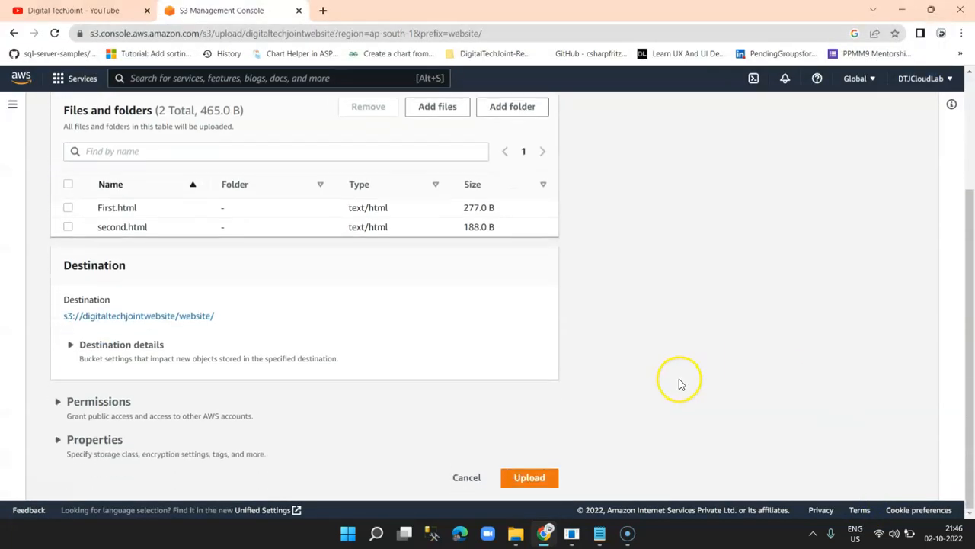
{"action": "left_click", "coordinate": [551, 480]}
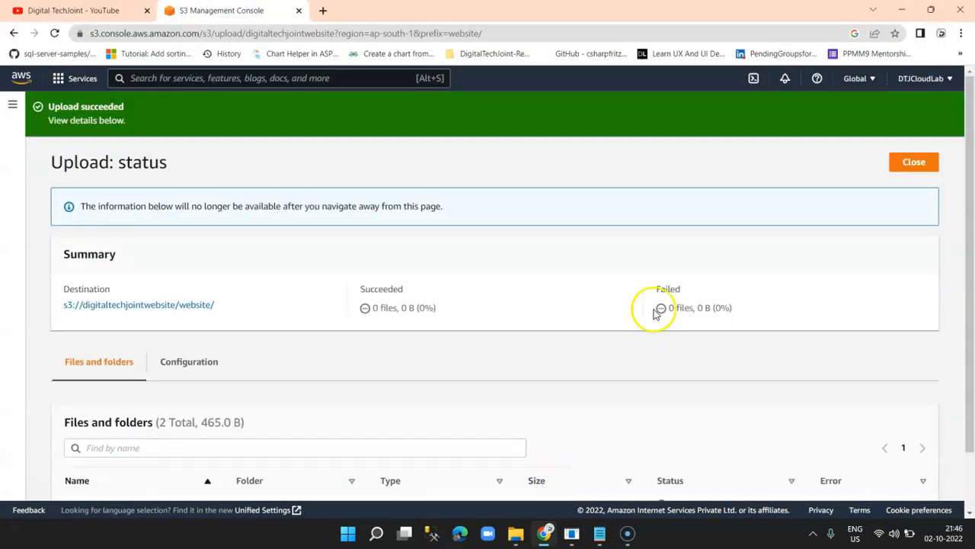
{"action": "left_click", "coordinate": [918, 162]}
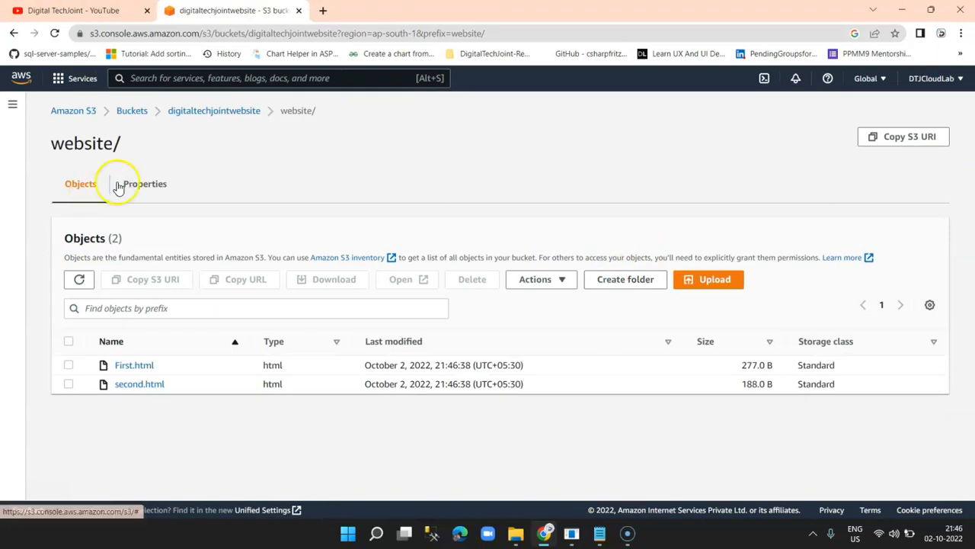
{"action": "left_click", "coordinate": [200, 112]}
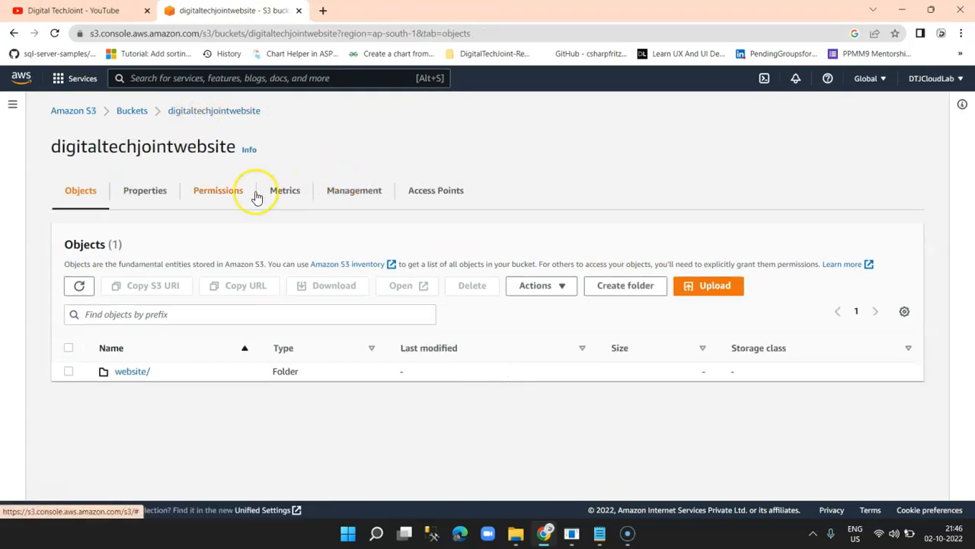
In the bucket's Properties, edit Static website hosting and set it to Enable with Host a static website.
{"action": "left_click", "coordinate": [144, 192]}
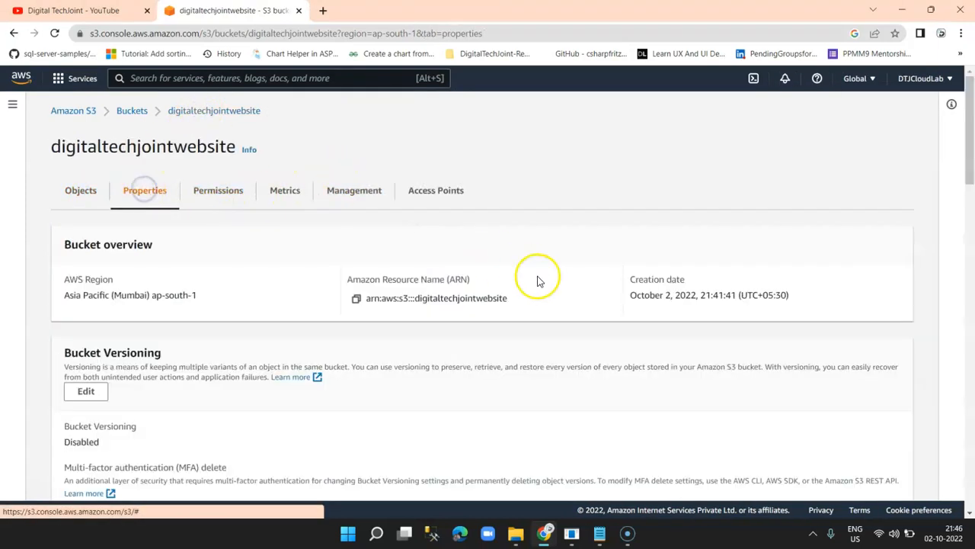
{"action": "scroll", "coordinate": [533, 285], "scroll_direction": "down", "scroll_amount": 15}
{"action": "scroll", "coordinate": [531, 291], "scroll_direction": "down", "scroll_amount": 10}
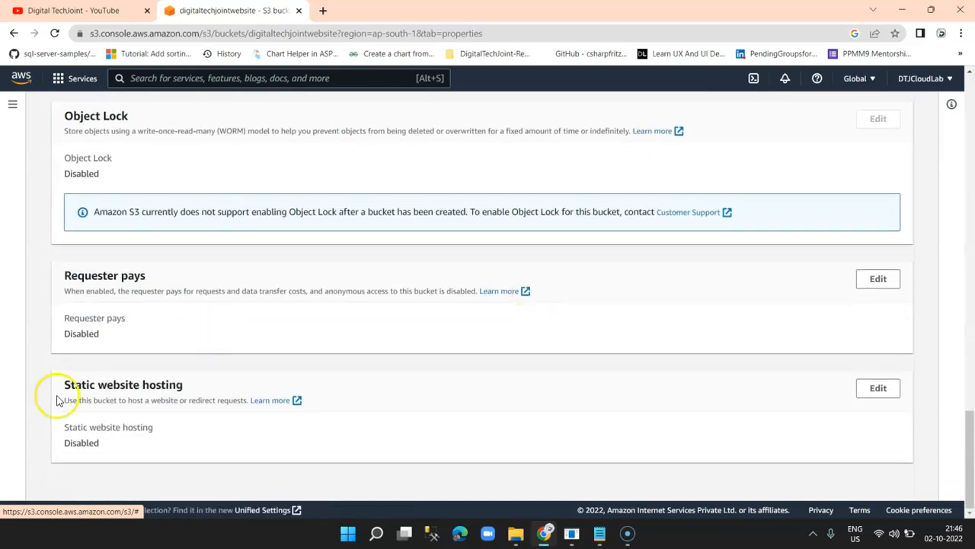
{"action": "left_click", "coordinate": [878, 389]}
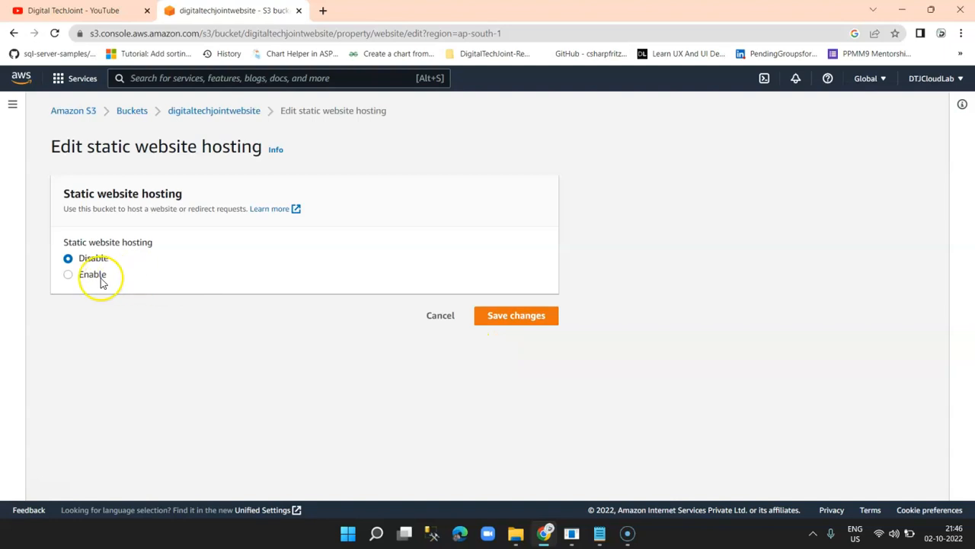
{"action": "left_click", "coordinate": [92, 275]}
{"action": "scroll", "coordinate": [474, 338], "scroll_direction": "down", "scroll_amount": 2}
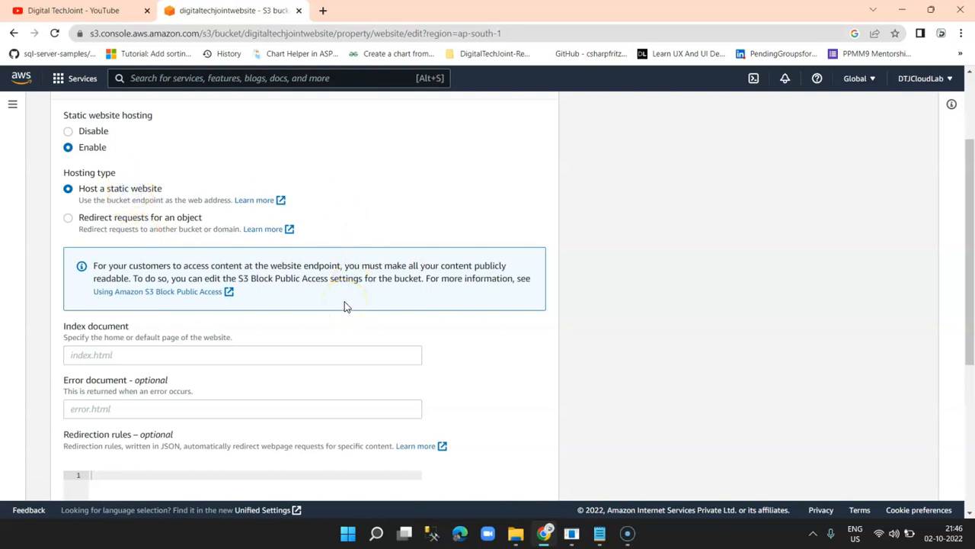
{"action": "scroll", "coordinate": [345, 306], "scroll_direction": "down", "scroll_amount": 2}
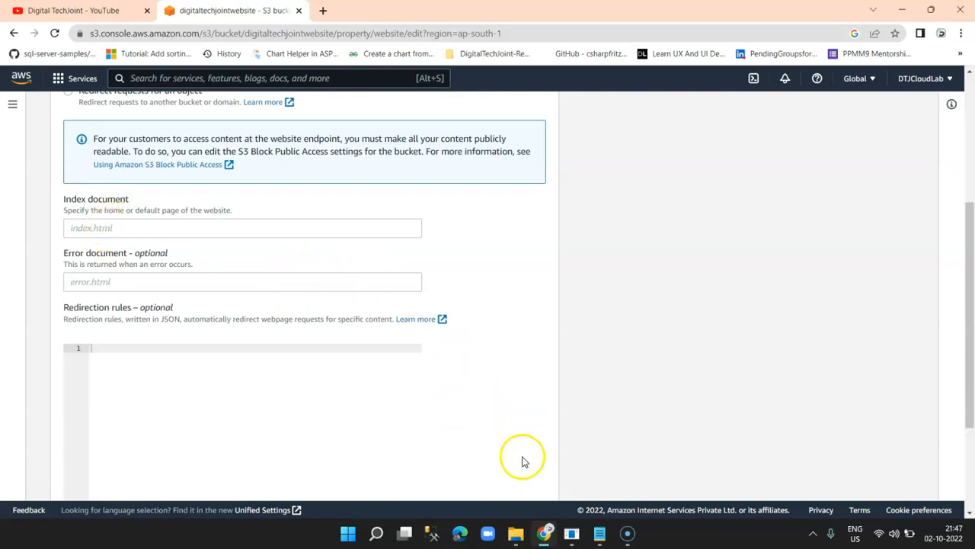
{"action": "left_click", "coordinate": [517, 533]}
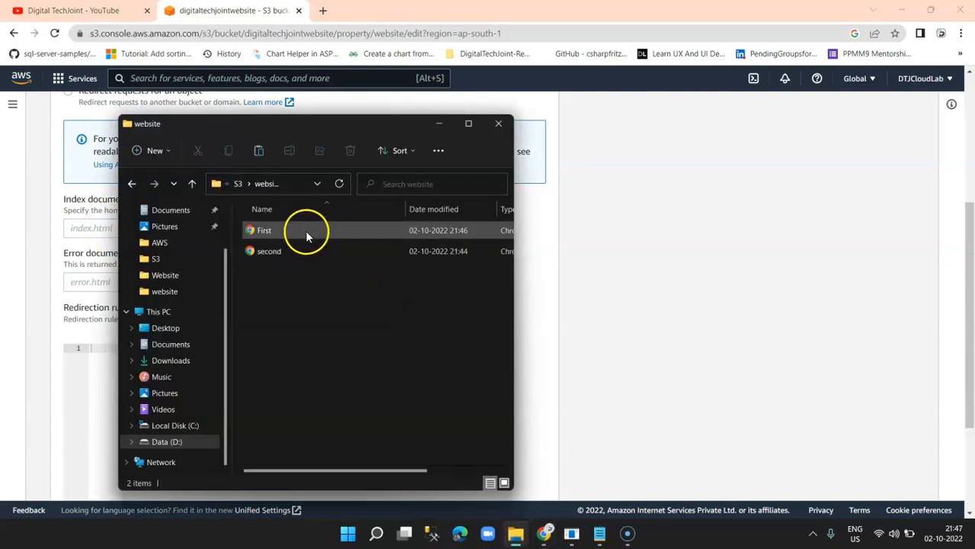
Rename the local First page file to index.html.
{"action": "left_click", "coordinate": [469, 123]}
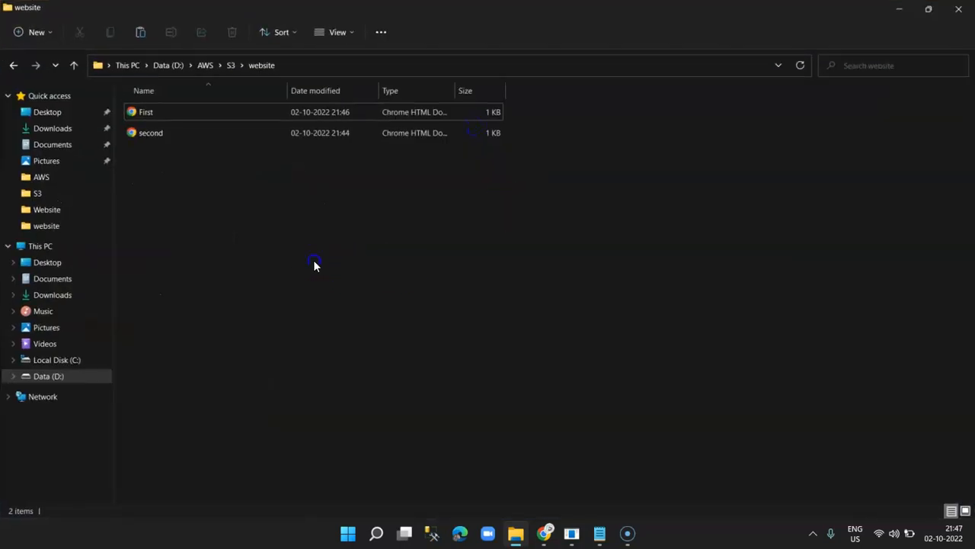
{"action": "left_click", "coordinate": [177, 112]}
{"action": "key", "text": "F2"}
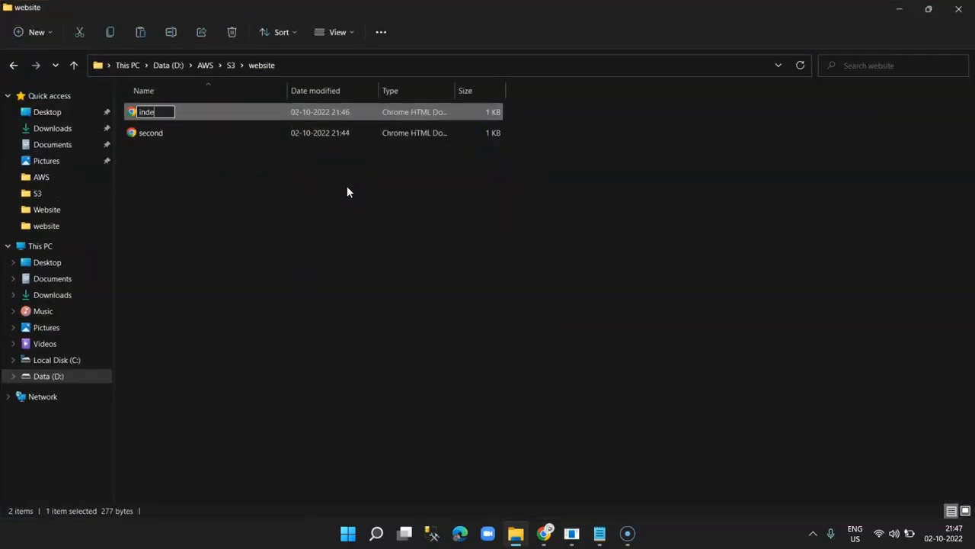
{"action": "key", "text": "Return"}
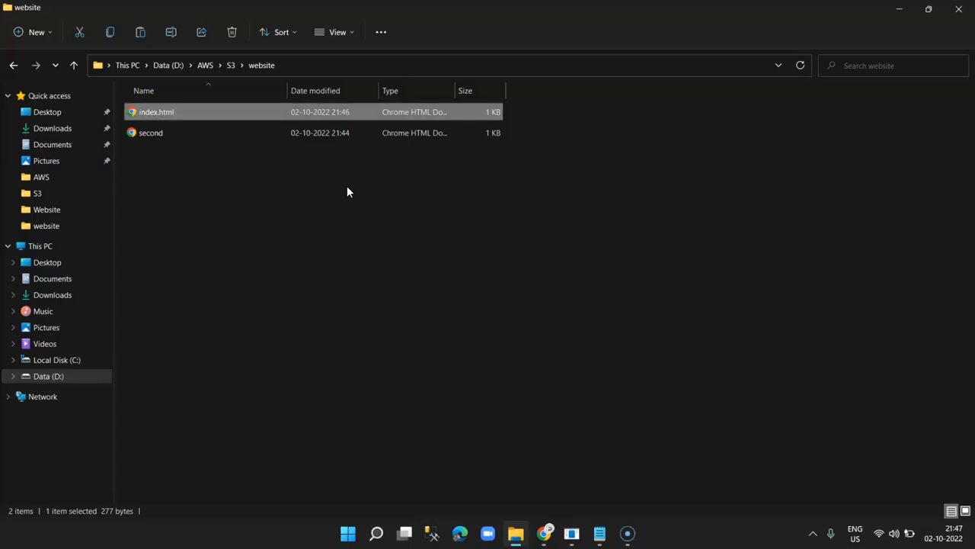
Compare the S3 index document field with the index.html file's options.
{"action": "key", "text": "alt+Tab"}
{"action": "left_click", "coordinate": [216, 232]}
{"action": "left_click", "coordinate": [234, 227]}
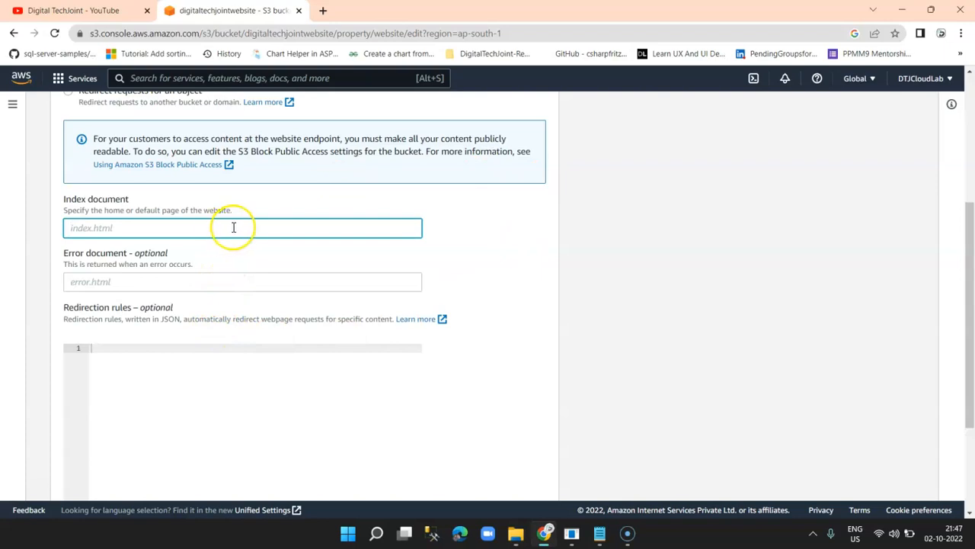
{"action": "key", "text": "alt+Tab"}
{"action": "left_click", "coordinate": [181, 102]}
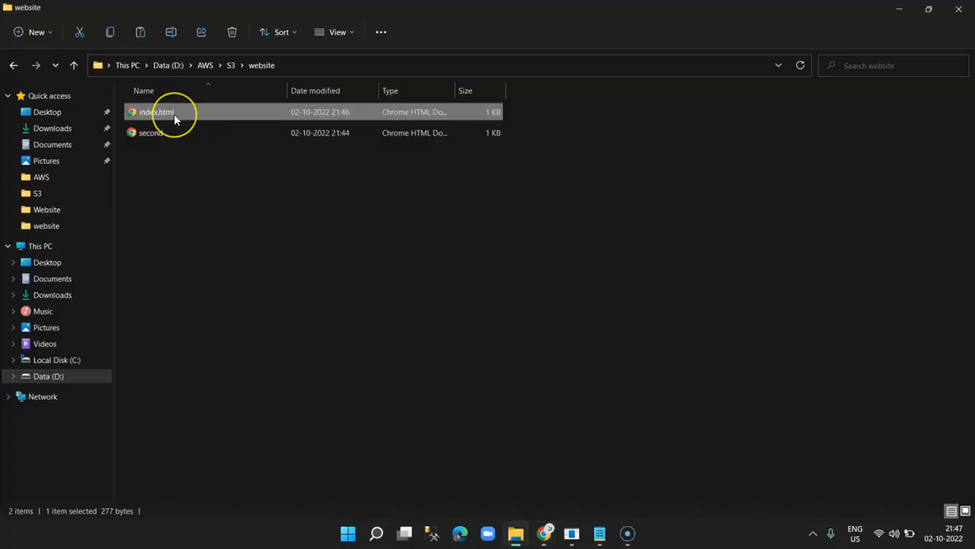
{"action": "left_click", "coordinate": [157, 136]}
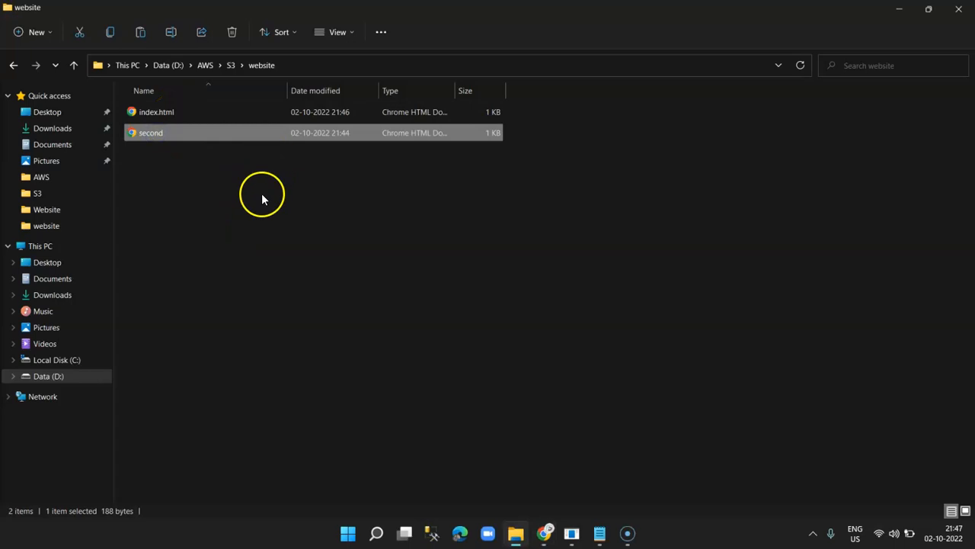
{"action": "right_click", "coordinate": [157, 112]}
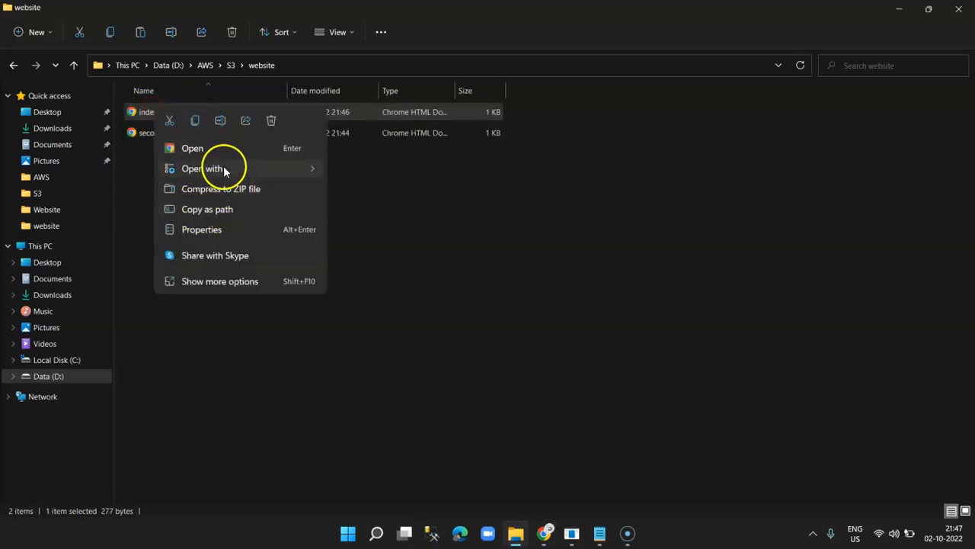
{"action": "mouse_move", "coordinate": [226, 164]}
{"action": "left_click", "coordinate": [715, 437]}
{"action": "key", "text": "alt+Tab"}
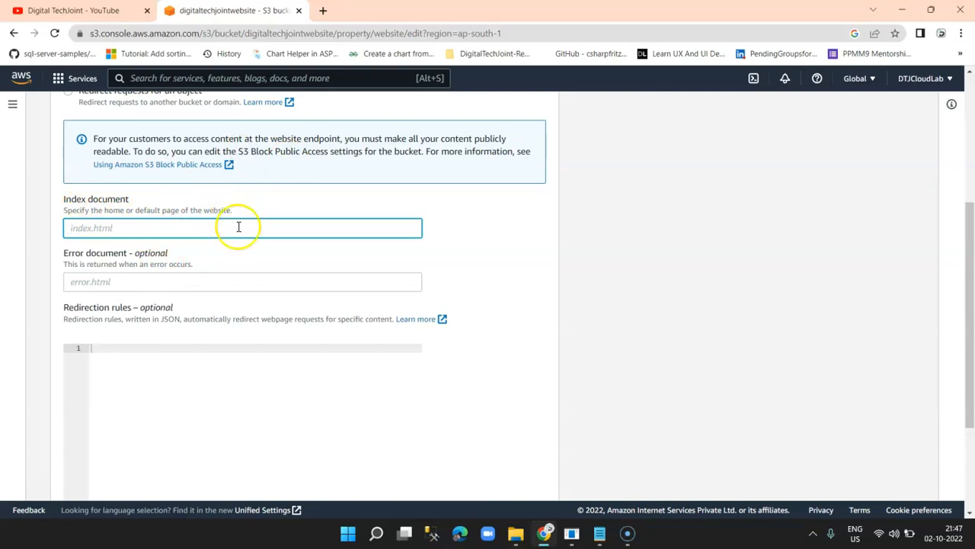
{"action": "key", "text": "alt+Tab"}
Rename index.html to first.html and return to the S3 hosting form.
{"action": "left_click", "coordinate": [169, 114]}
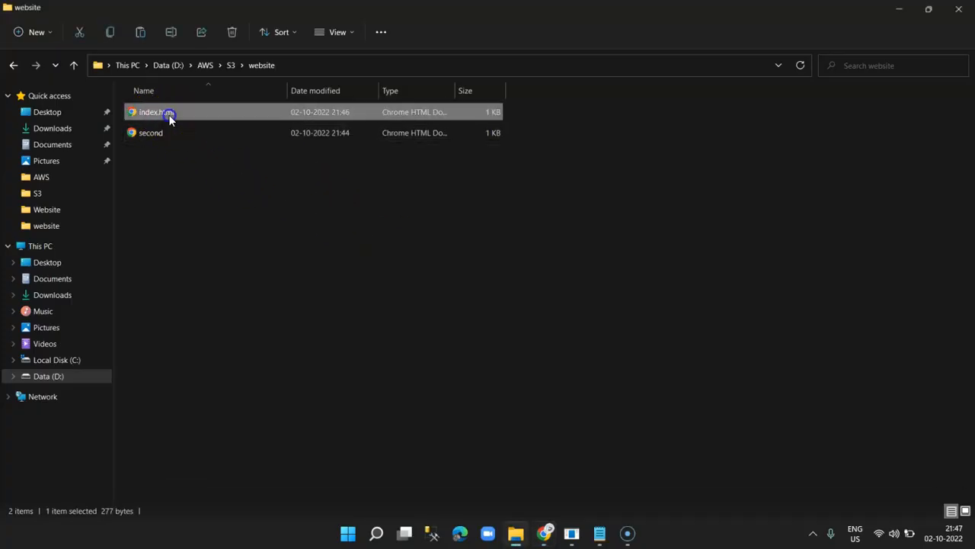
{"action": "left_click", "coordinate": [168, 114]}
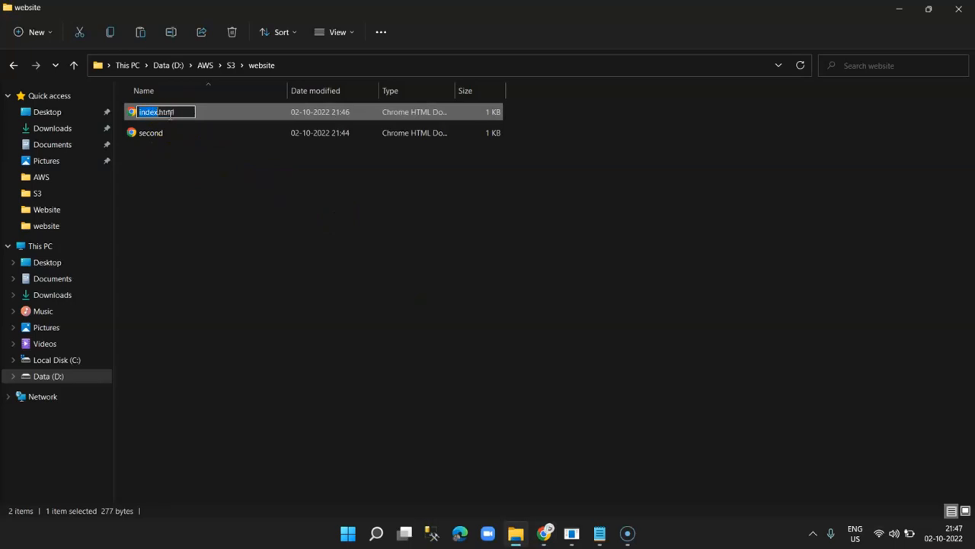
{"action": "type", "text": "first"}
{"action": "key", "text": "Return"}
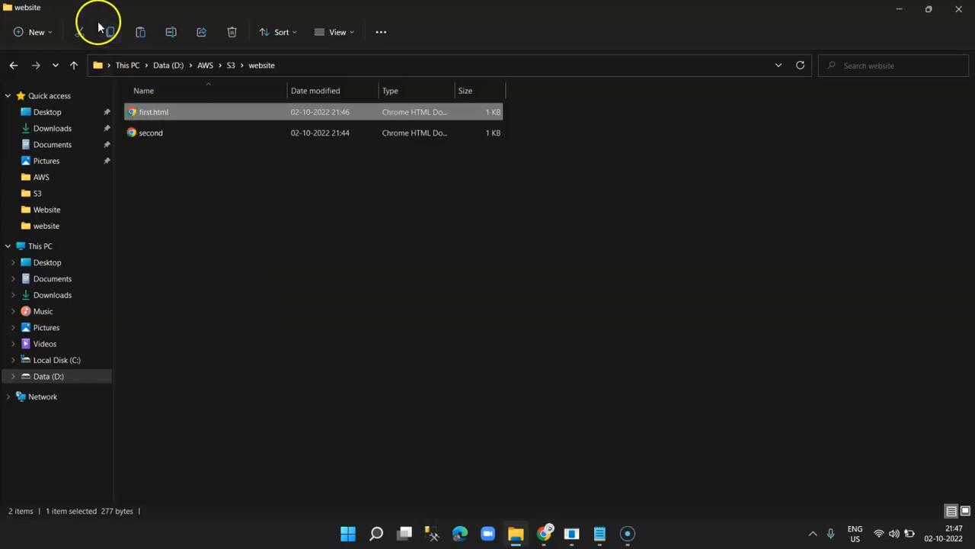
{"action": "key", "text": "alt+Tab"}
{"action": "scroll", "coordinate": [446, 322], "scroll_direction": "down", "scroll_amount": 3}
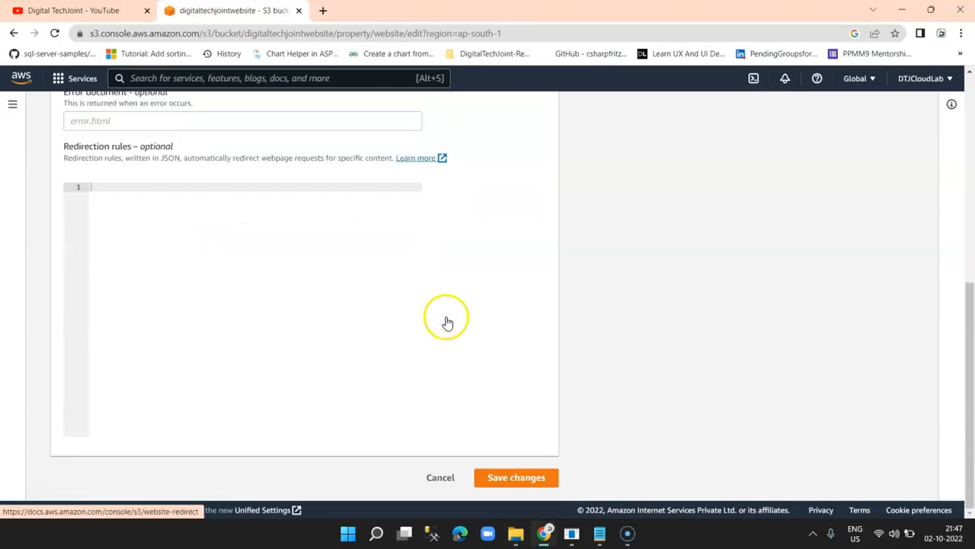
Enter first.html as the index document and save the static website hosting settings.
{"action": "left_click", "coordinate": [523, 477]}
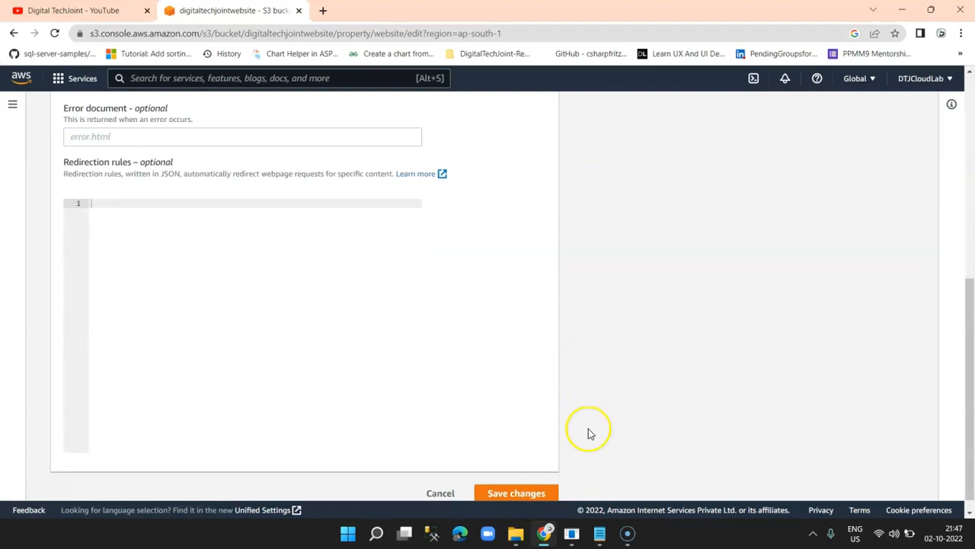
{"action": "scroll", "coordinate": [228, 355], "scroll_direction": "down", "scroll_amount": 2}
{"action": "left_click", "coordinate": [183, 321]}
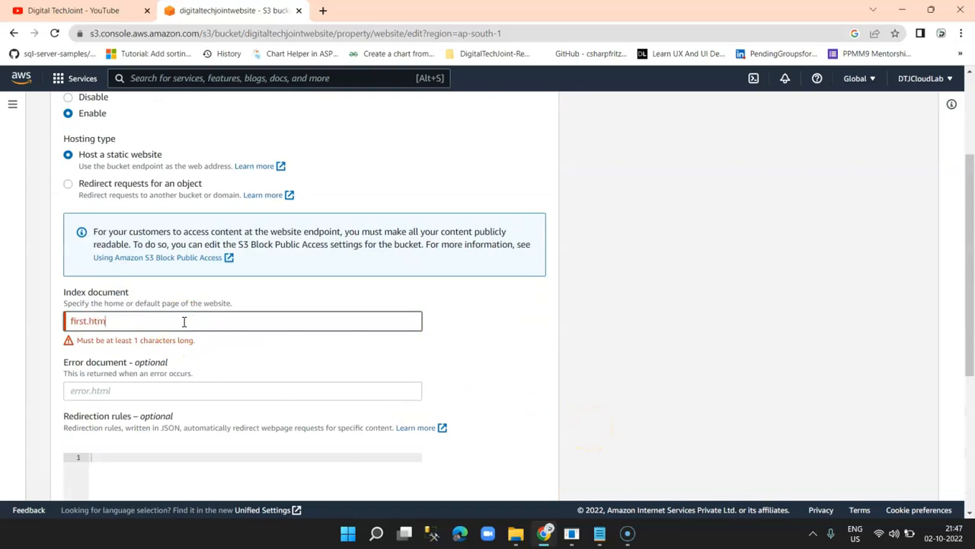
{"action": "scroll", "coordinate": [399, 355], "scroll_direction": "down", "scroll_amount": 4}
{"action": "left_click", "coordinate": [502, 477]}
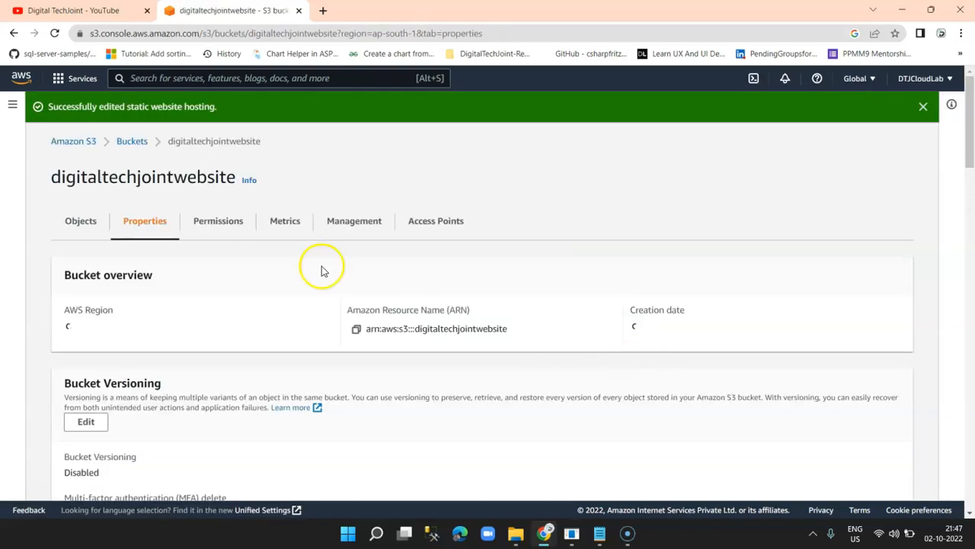
Select First.html and second.html in website/ and make them public using ACL.
{"action": "left_click", "coordinate": [134, 141]}
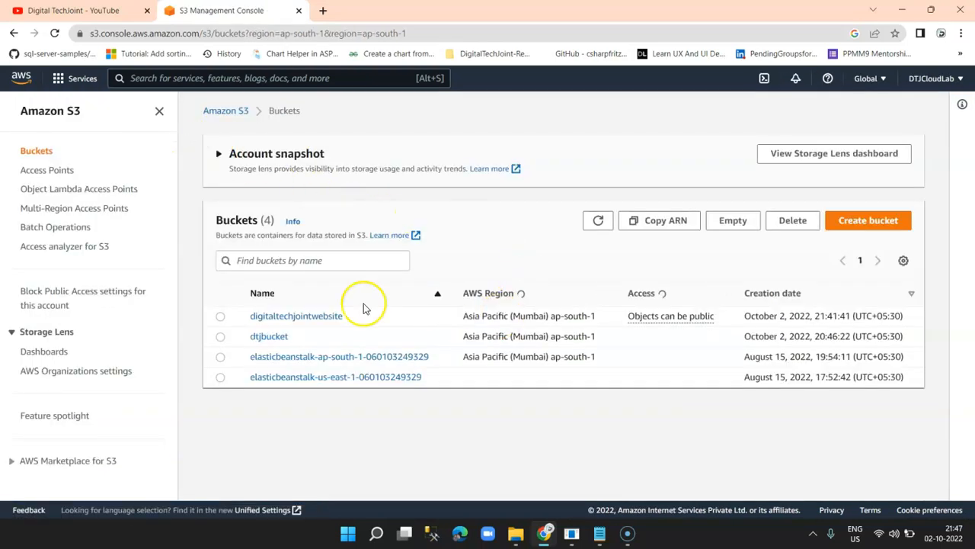
{"action": "left_click", "coordinate": [307, 315]}
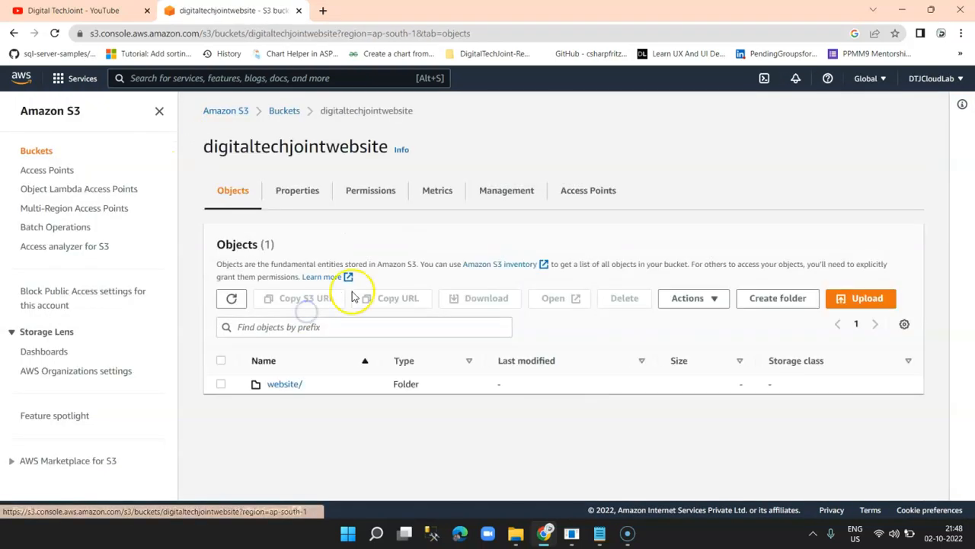
{"action": "left_click", "coordinate": [279, 383]}
{"action": "left_click", "coordinate": [220, 354]}
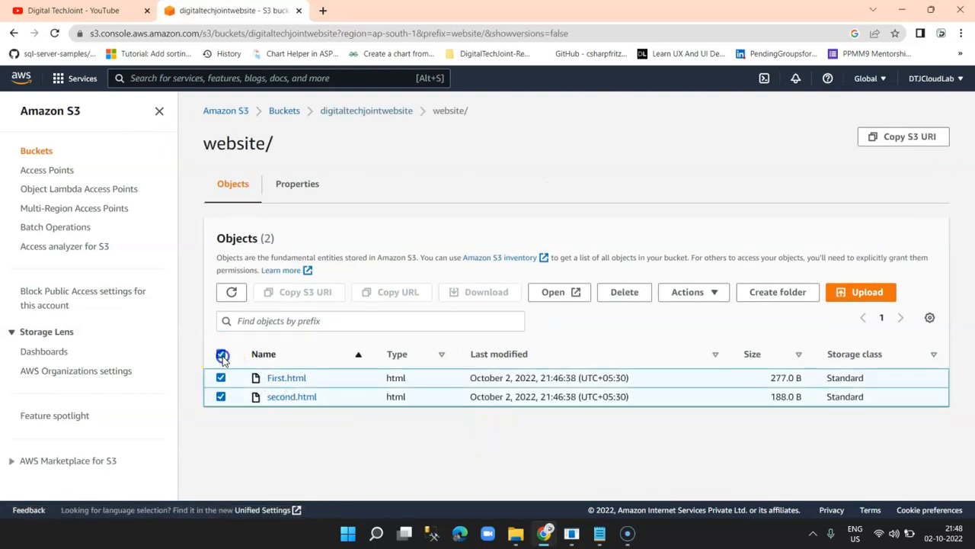
{"action": "left_click", "coordinate": [699, 294]}
{"action": "scroll", "coordinate": [695, 255], "scroll_direction": "down", "scroll_amount": 2}
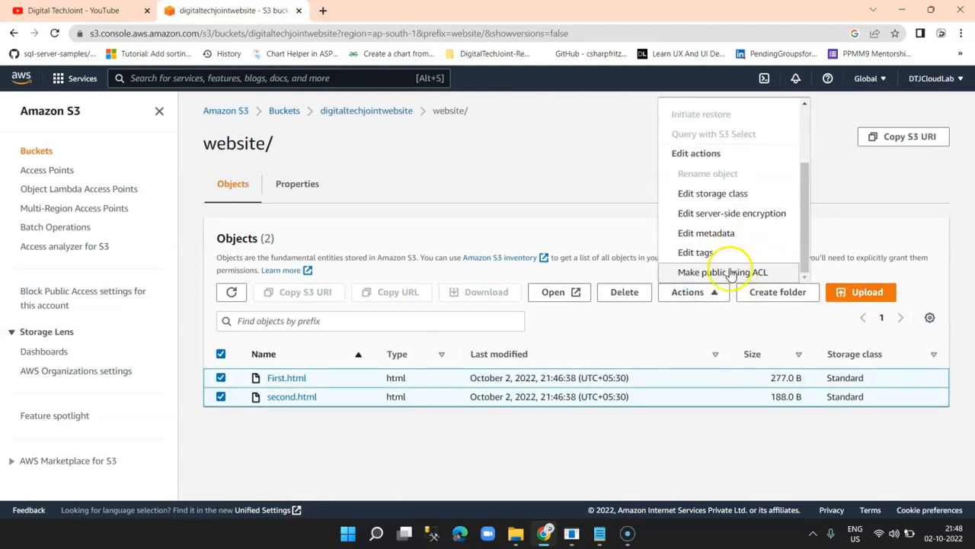
{"action": "left_click", "coordinate": [741, 277]}
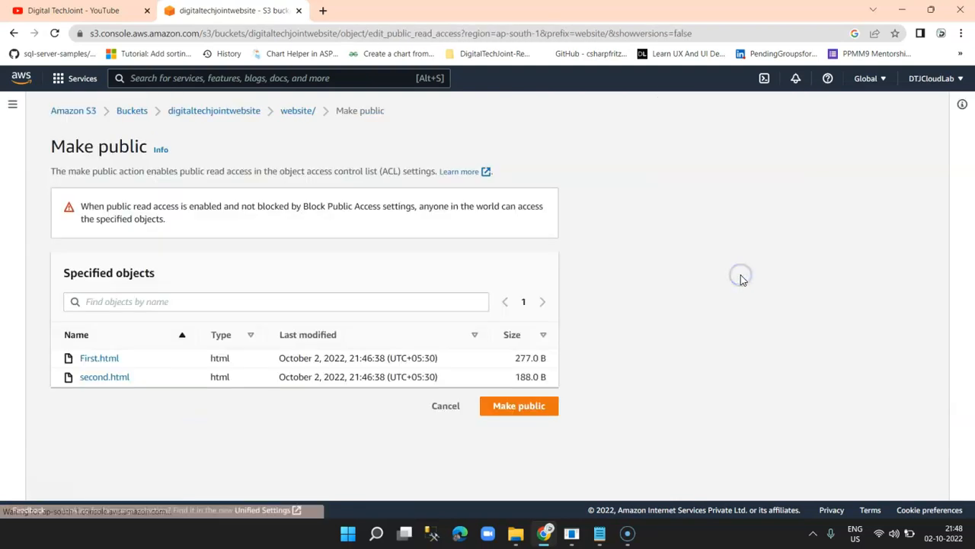
{"action": "left_click", "coordinate": [518, 405]}
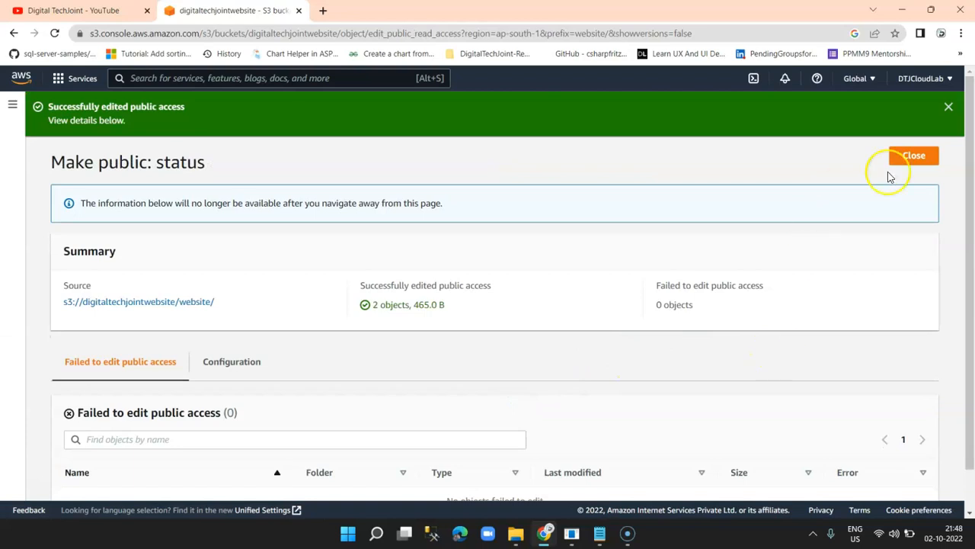
{"action": "left_click", "coordinate": [922, 157]}
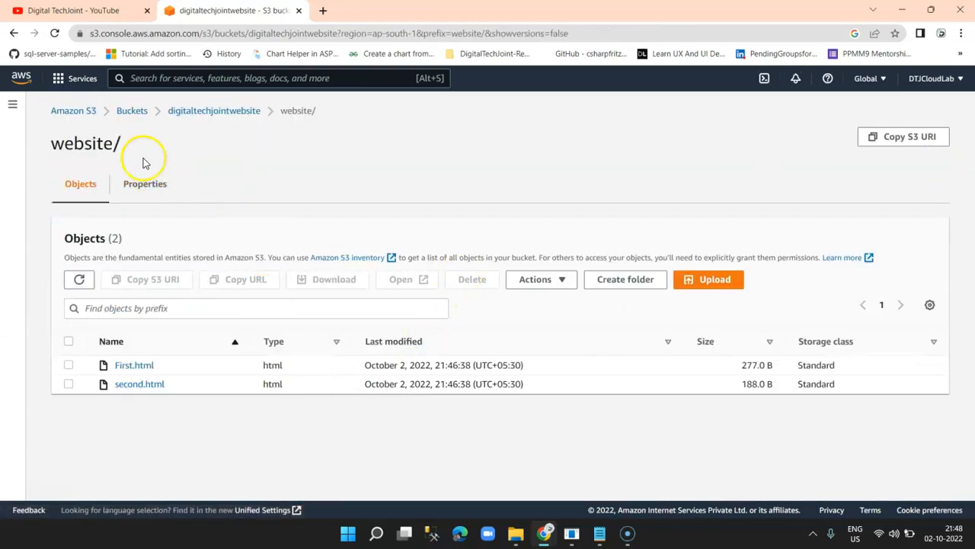
{"action": "left_click", "coordinate": [200, 113]}
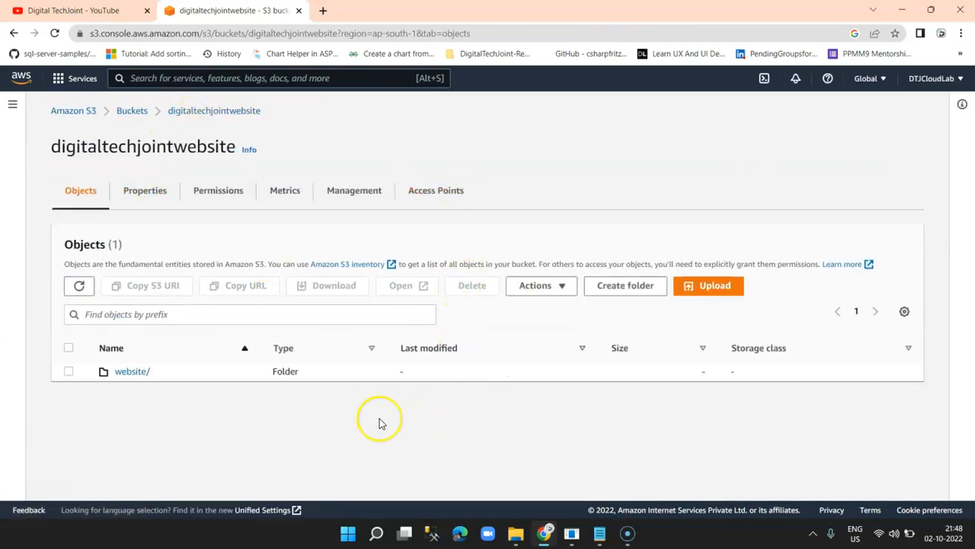
Copy First.html's object URL and paste it into a new browser tab.
{"action": "left_click", "coordinate": [131, 372]}
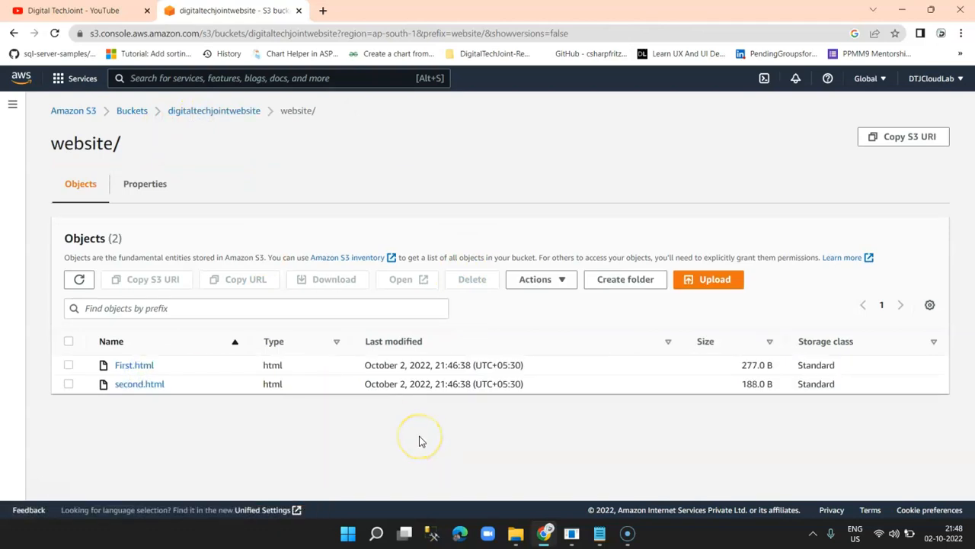
{"action": "left_click", "coordinate": [135, 365]}
{"action": "scroll", "coordinate": [777, 341], "scroll_direction": "down", "scroll_amount": 3}
{"action": "left_click", "coordinate": [507, 251]}
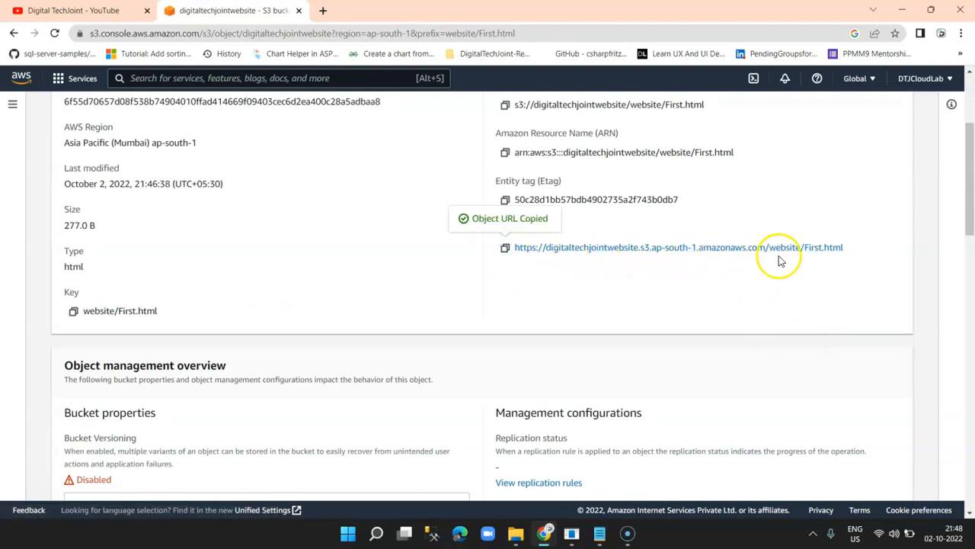
{"action": "left_click", "coordinate": [323, 10]}
{"action": "key", "text": "ctrl+v"}
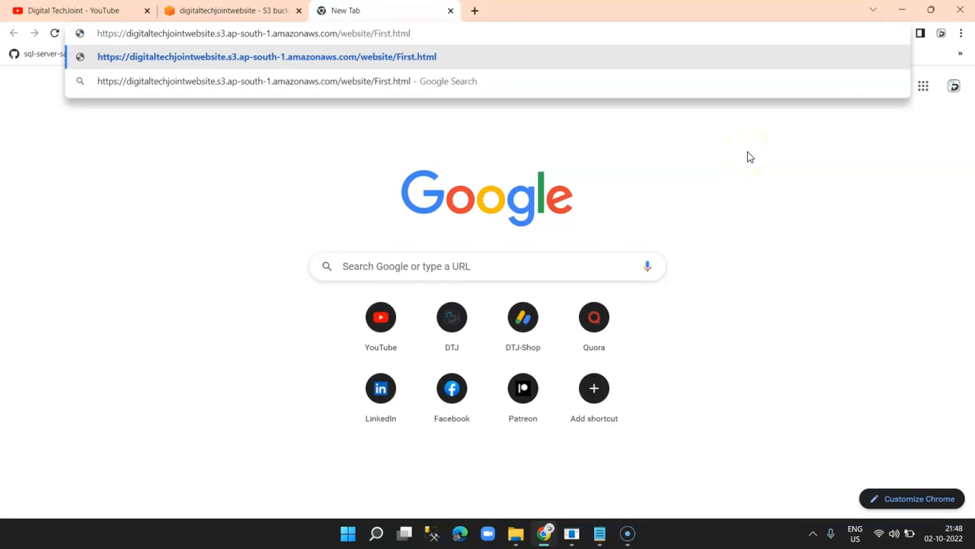
Load First.html and follow its links to the YouTube channel and the Second Page.
{"action": "key", "text": "Return"}
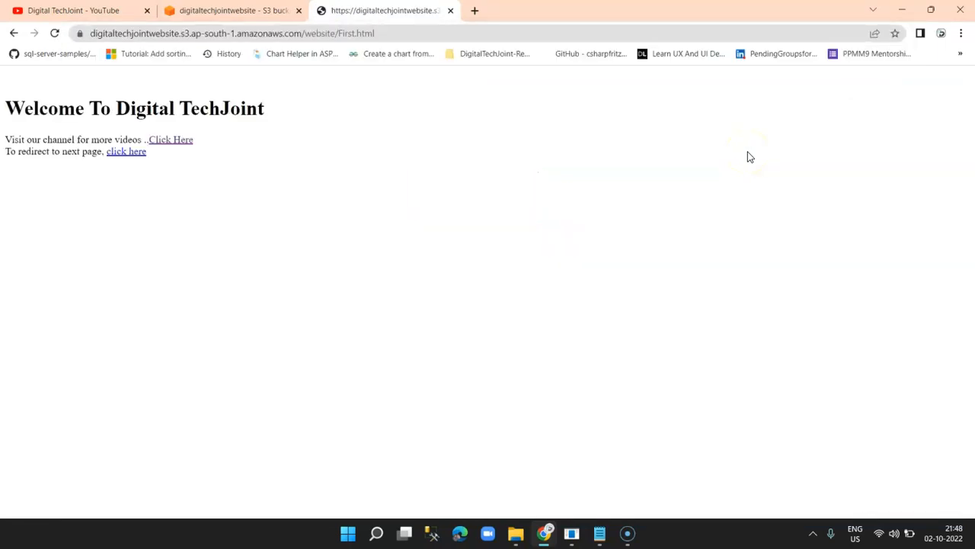
{"action": "left_click", "coordinate": [183, 146]}
{"action": "left_click", "coordinate": [492, 9]}
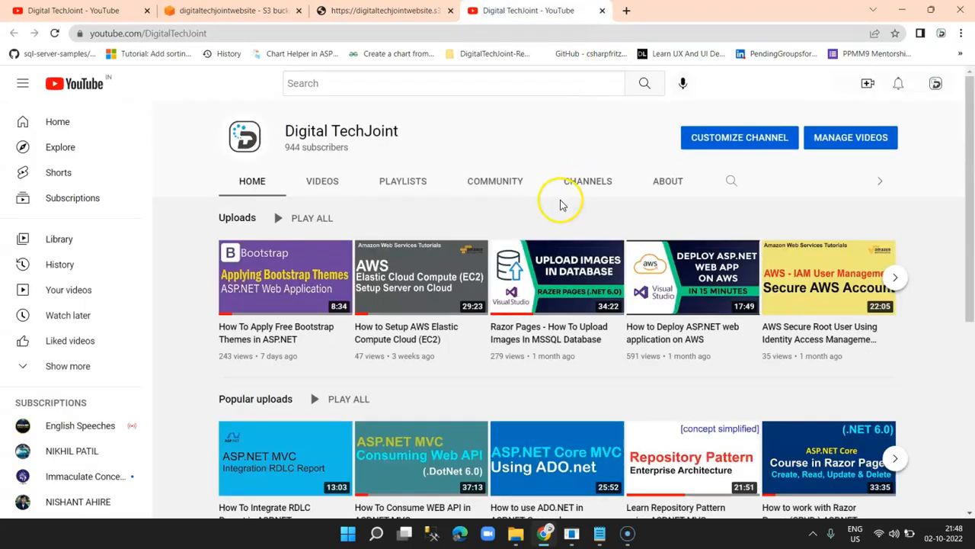
{"action": "left_click", "coordinate": [378, 10]}
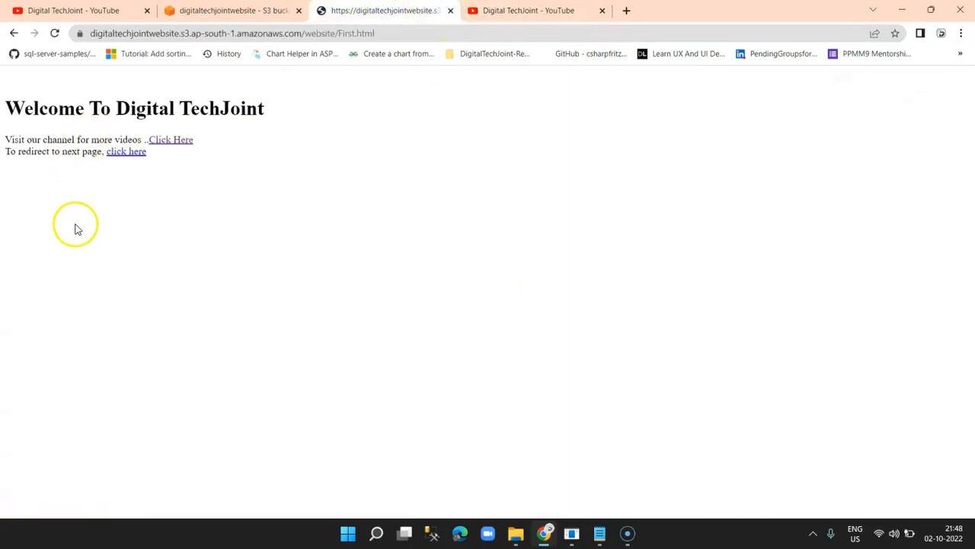
{"action": "left_click", "coordinate": [128, 151]}
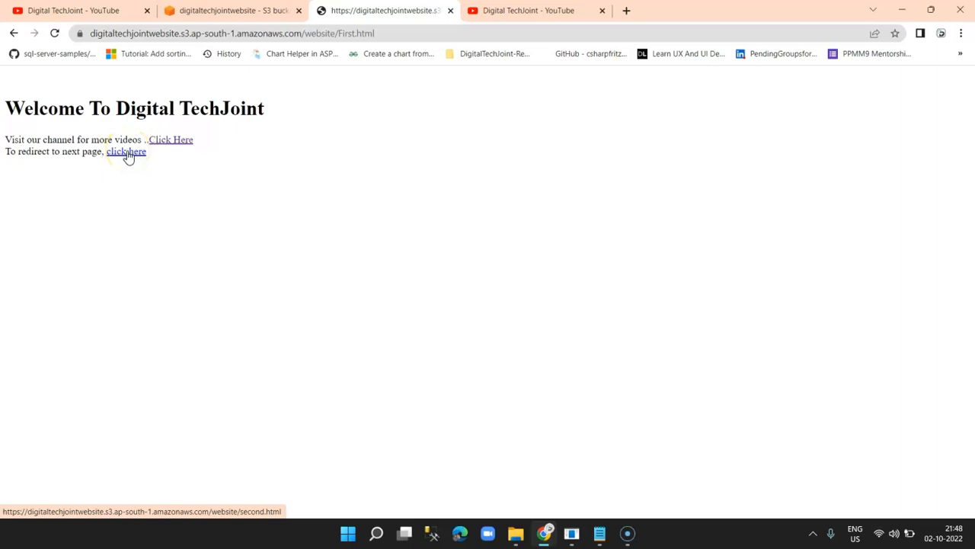
{"action": "left_click_drag", "start_coordinate": [149, 126], "coordinate": [26, 91]}
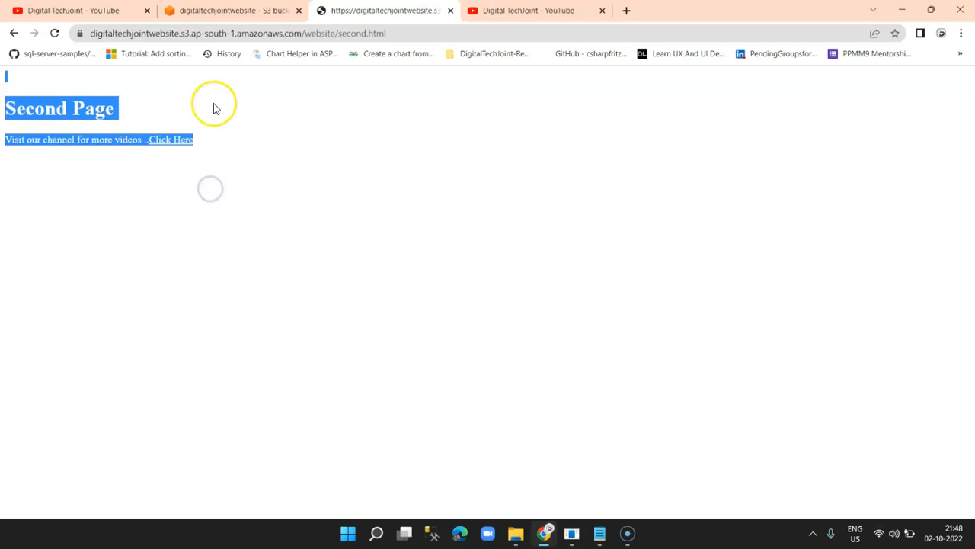
Return to the bucket's objects in S3 and inspect the Second Page's address.
{"action": "left_click", "coordinate": [228, 11]}
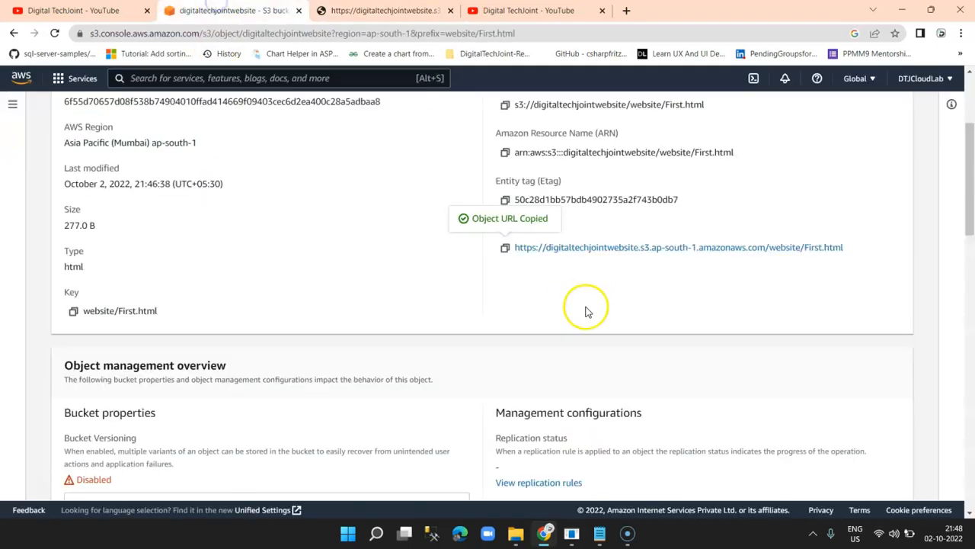
{"action": "scroll", "coordinate": [583, 312], "scroll_direction": "up", "scroll_amount": 3}
{"action": "left_click", "coordinate": [212, 110]}
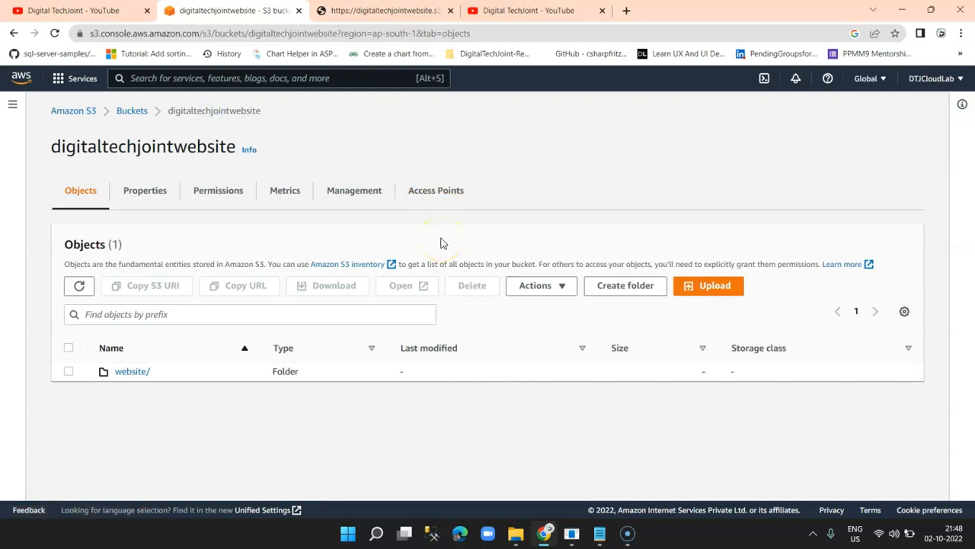
{"action": "left_click", "coordinate": [404, 8]}
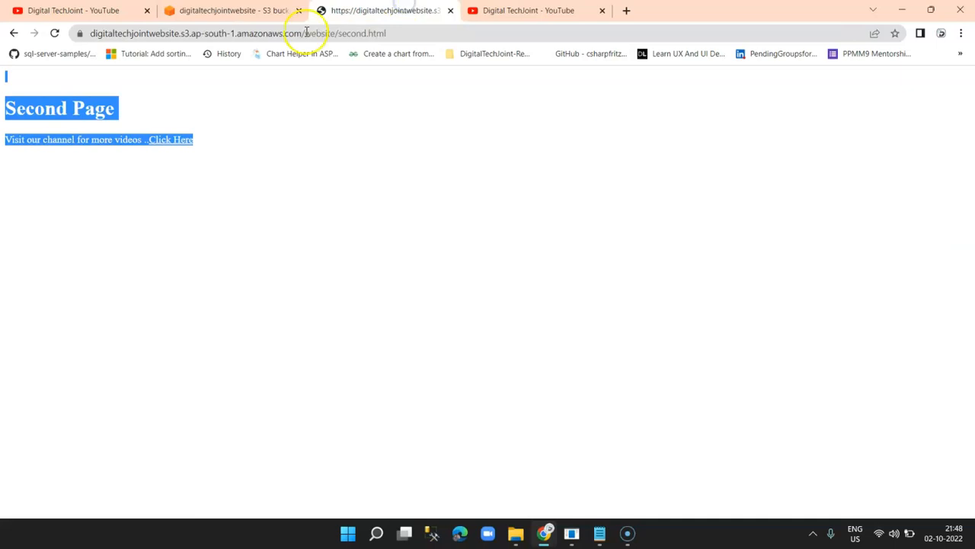
{"action": "left_click", "coordinate": [186, 33]}
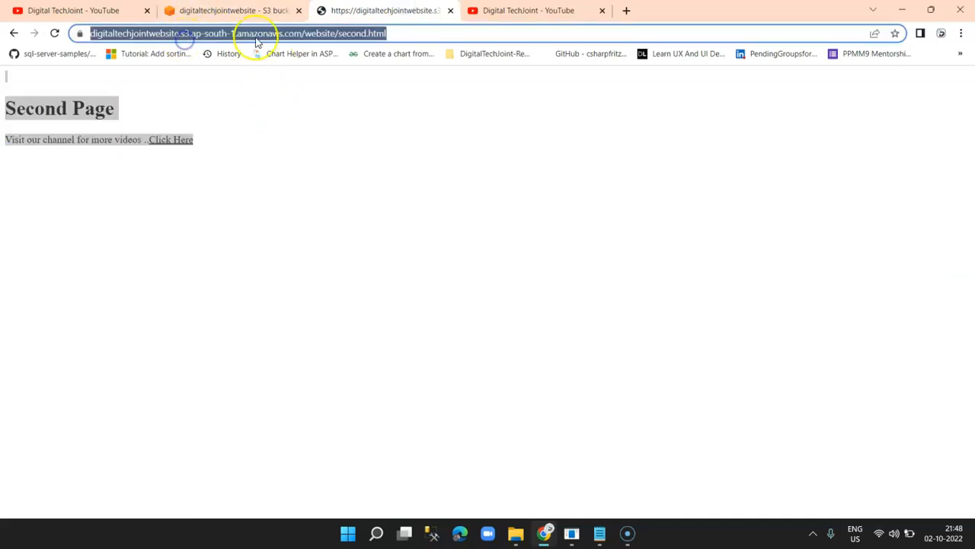
{"action": "left_click", "coordinate": [393, 32]}
{"action": "left_click", "coordinate": [219, 7]}
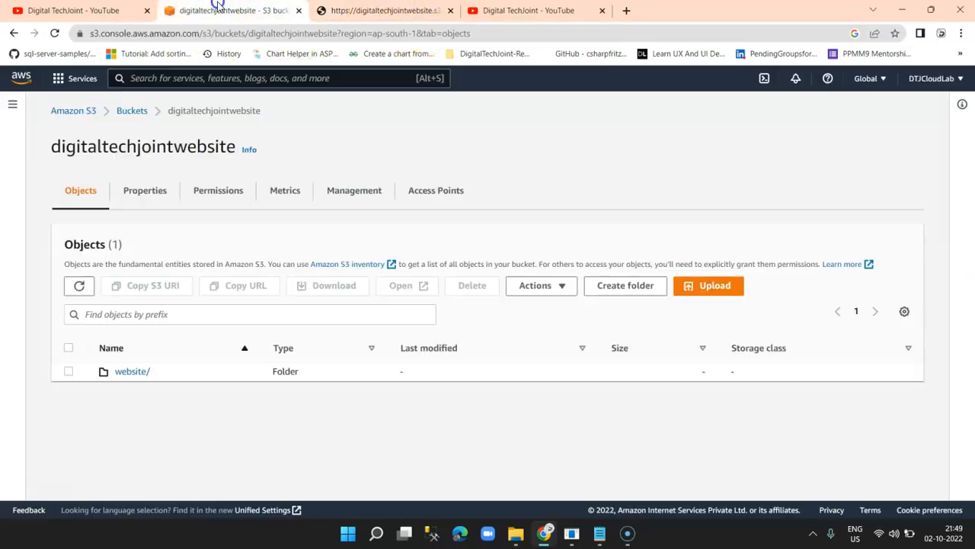
Search AWS services for 'route 53'.
{"action": "left_click", "coordinate": [251, 77]}
{"action": "type", "text": "a"}
{"action": "key", "text": "BackSpace"}
{"action": "type", "text": "route 53"}
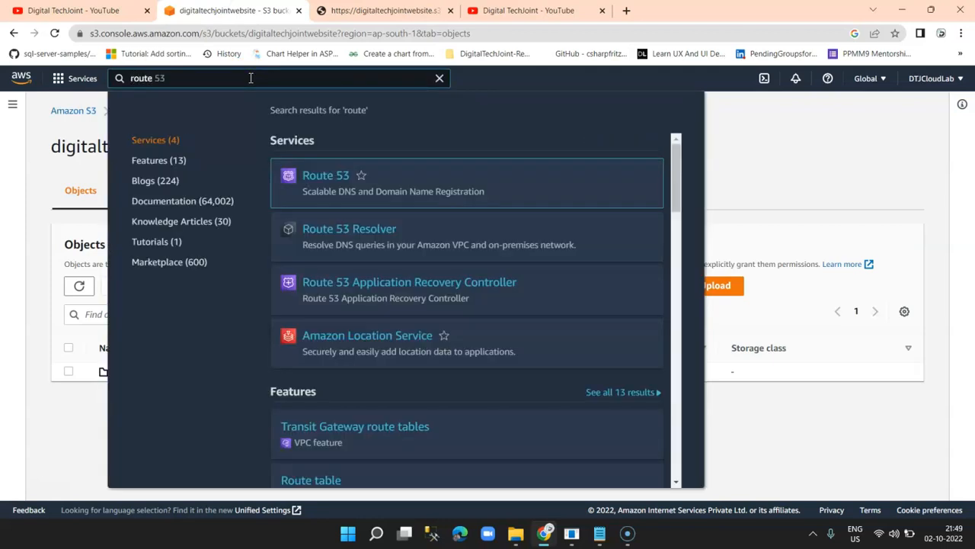
Open the Route 53 dashboard and check the bucket host name in the Second Page address.
{"action": "left_click", "coordinate": [343, 178]}
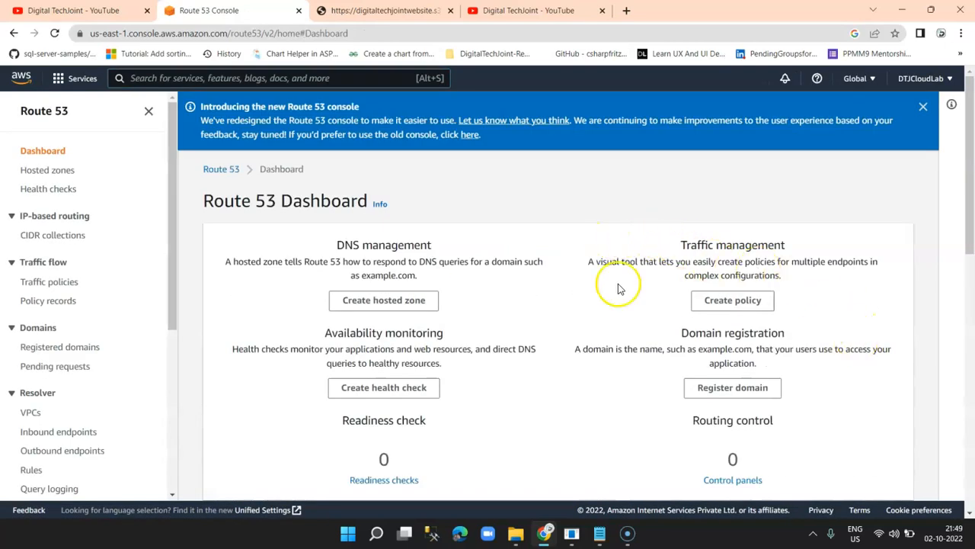
{"action": "scroll", "coordinate": [618, 389], "scroll_direction": "down", "scroll_amount": 3}
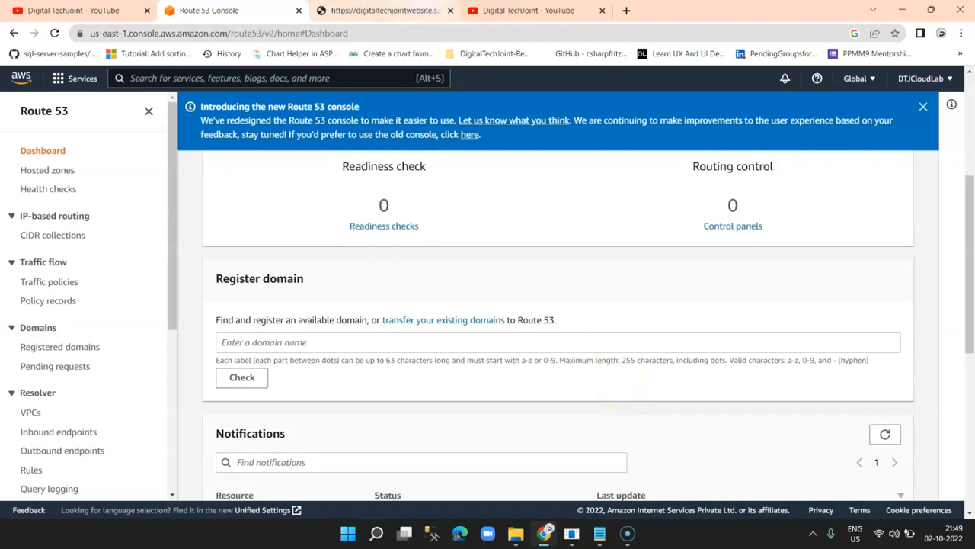
{"action": "left_click", "coordinate": [381, 11]}
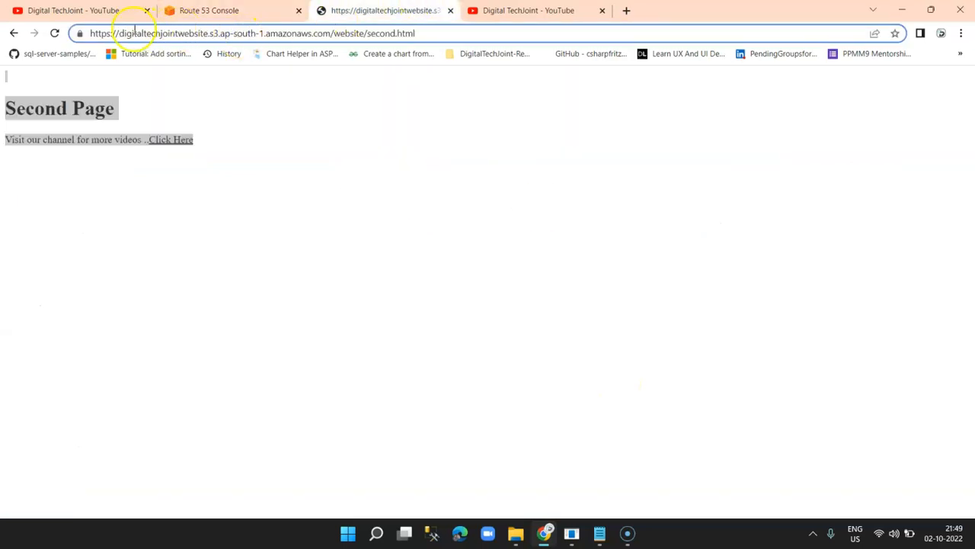
{"action": "left_click_drag", "start_coordinate": [119, 33], "coordinate": [462, 31]}
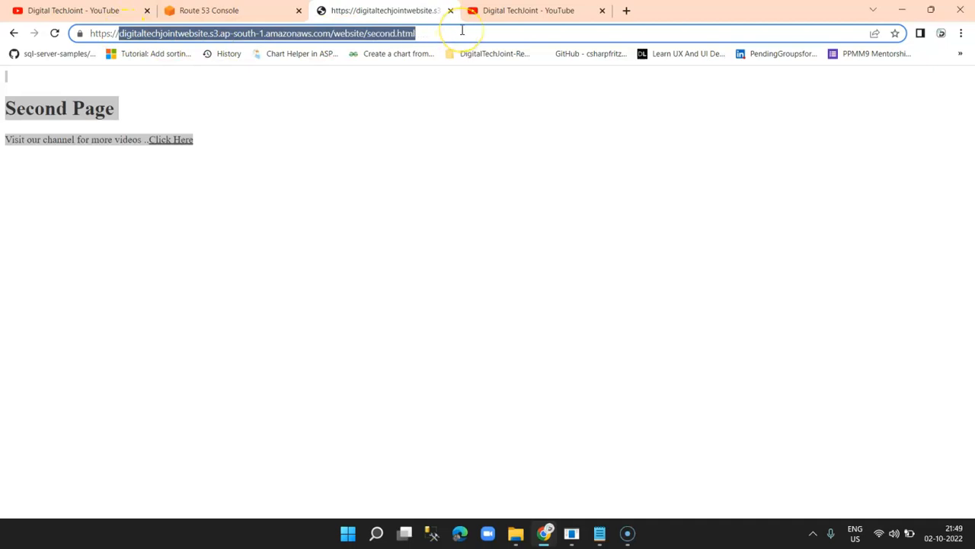
{"action": "left_click", "coordinate": [516, 10]}
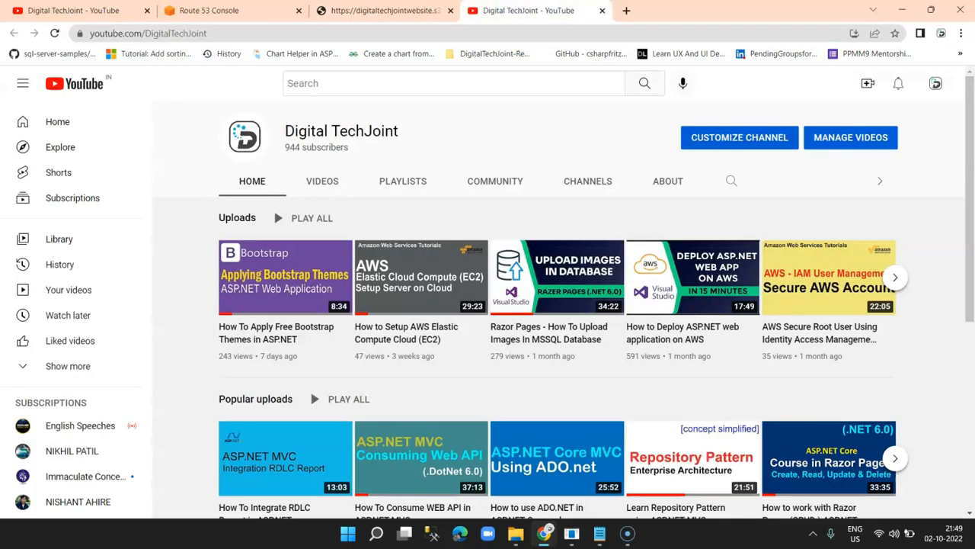
Scroll through the Route 53 Dashboard's DNS, traffic and domain registration options.
{"action": "left_click", "coordinate": [233, 10]}
{"action": "scroll", "coordinate": [649, 303], "scroll_direction": "up", "scroll_amount": 3}
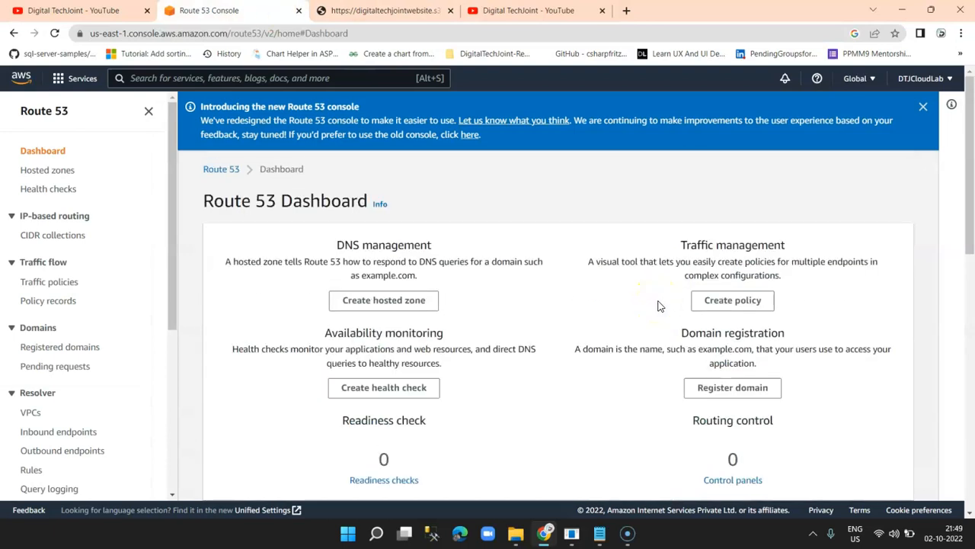
{"action": "left_click", "coordinate": [816, 321]}
{"action": "scroll", "coordinate": [817, 322], "scroll_direction": "down", "scroll_amount": 1}
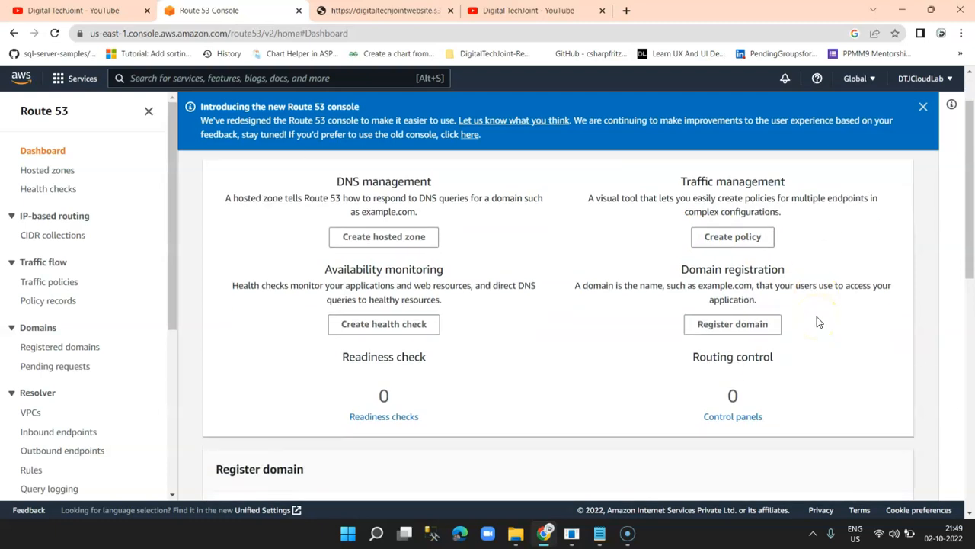
{"action": "scroll", "coordinate": [816, 320], "scroll_direction": "up", "scroll_amount": 1}
{"action": "left_click", "coordinate": [415, 175]}
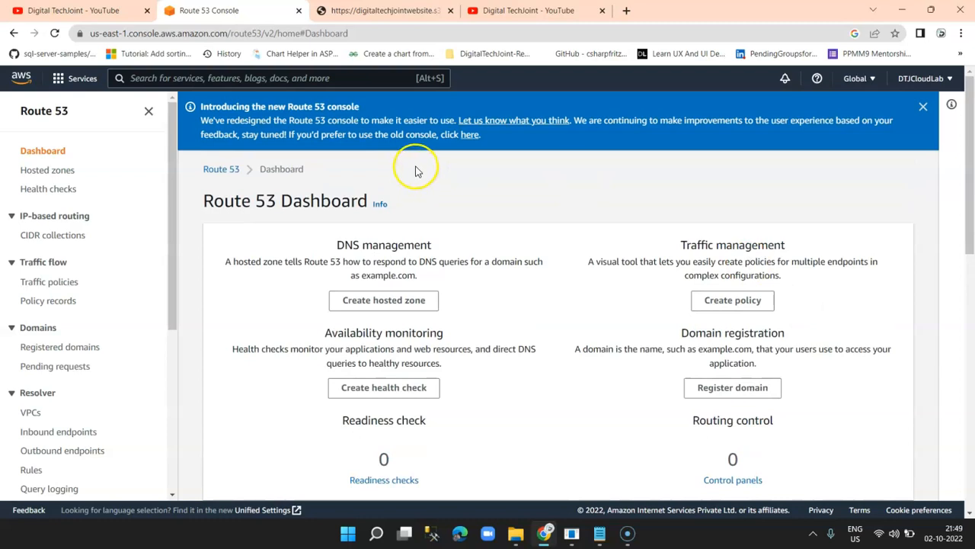
{"action": "left_click", "coordinate": [42, 6]}
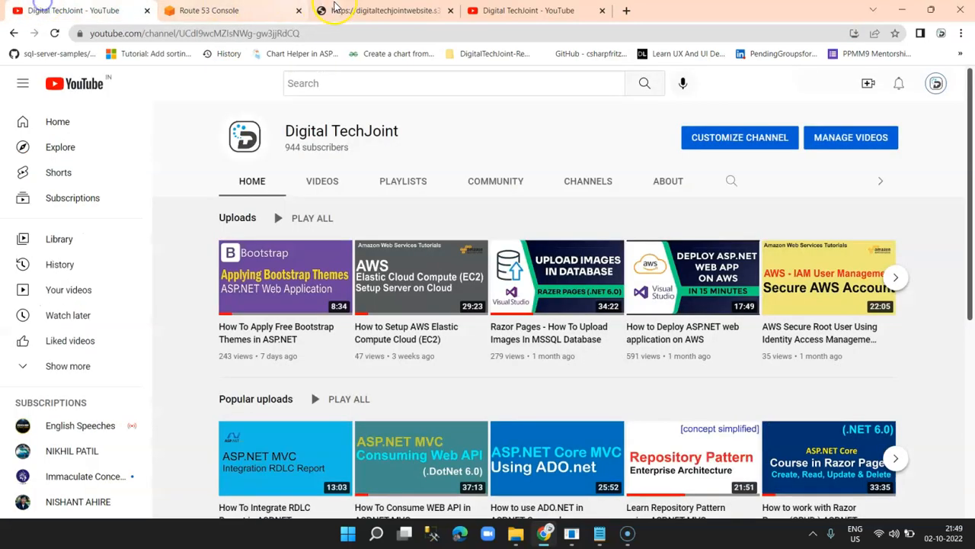
{"action": "left_click", "coordinate": [363, 8]}
{"action": "left_click", "coordinate": [523, 9]}
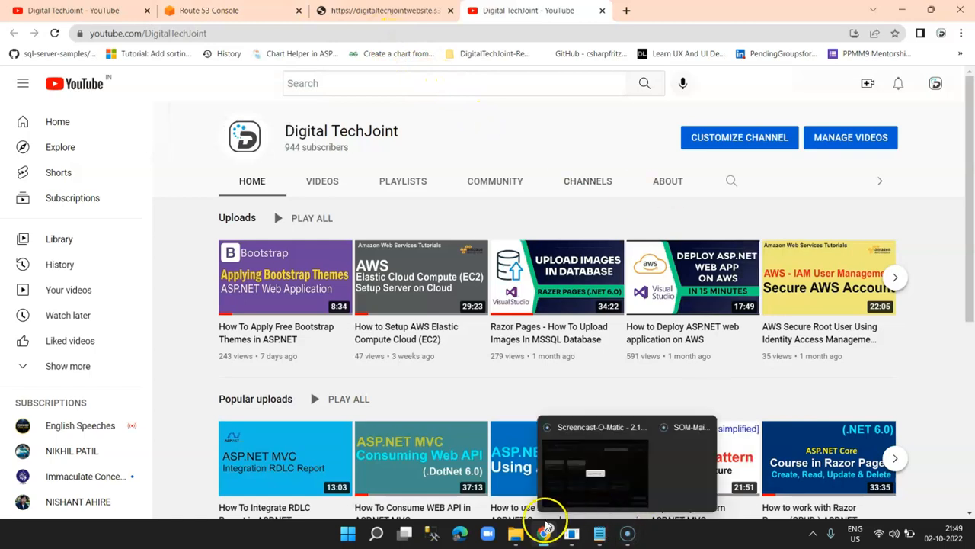
{"action": "mouse_move", "coordinate": [543, 535]}
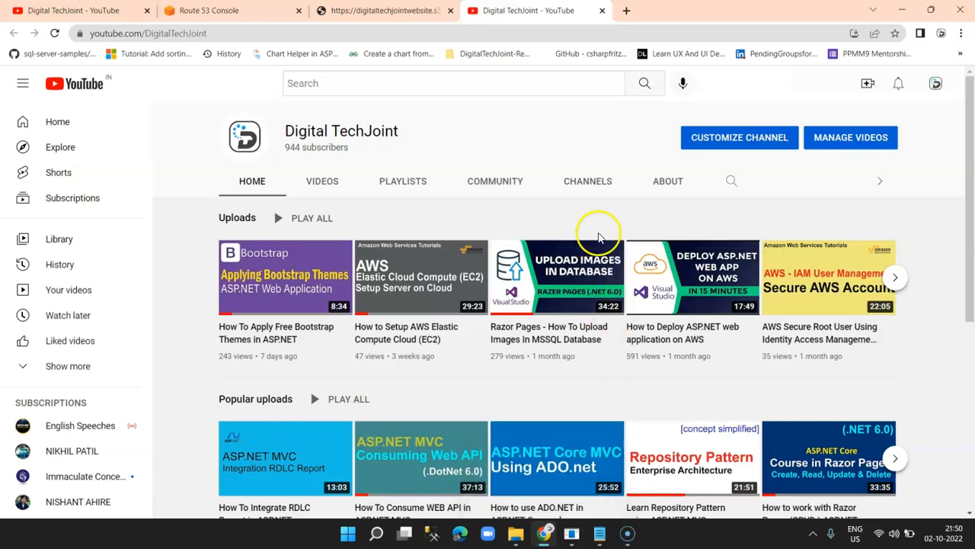
{"action": "left_click", "coordinate": [671, 227]}
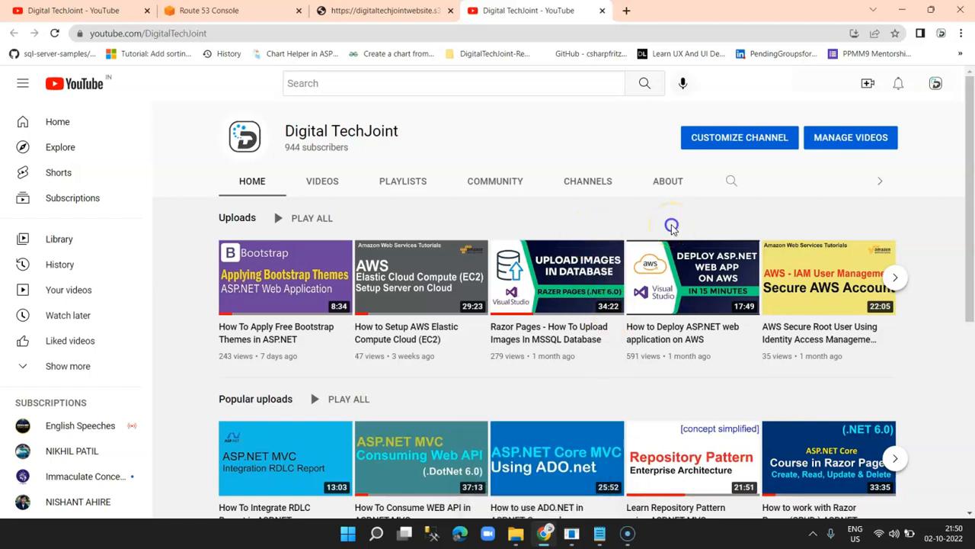